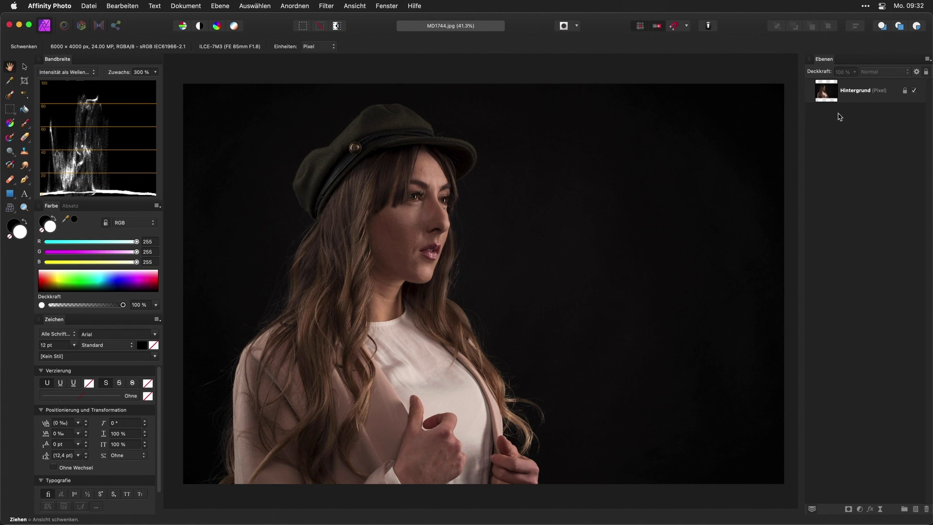
- Add an empty pixel layer above the portrait, zoom in on the face, and choose the Clone Brush
click(915, 510)
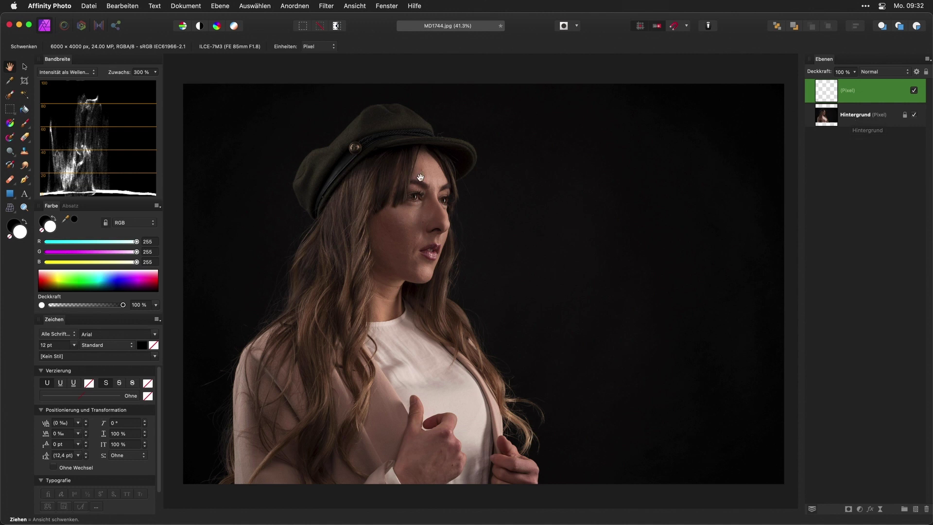
scroll(425, 172, up, 5)
scroll(426, 146, down, 2)
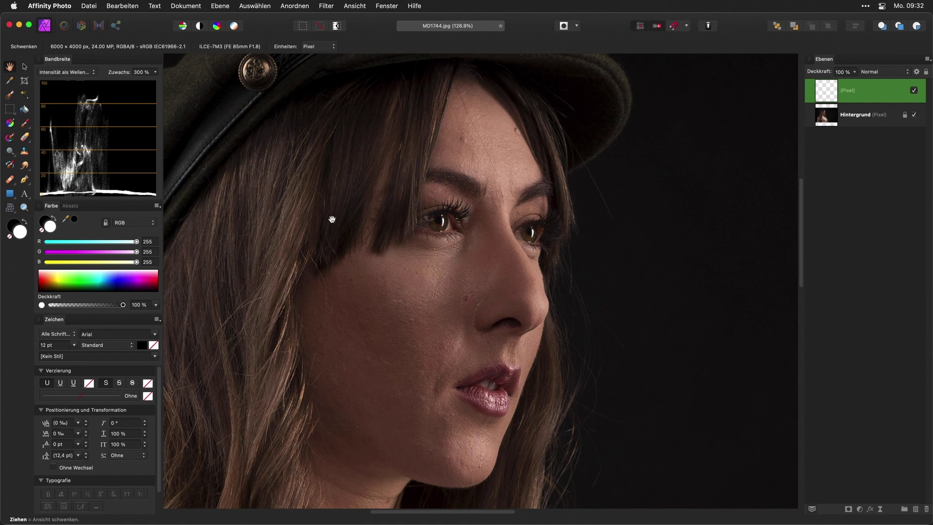
click(26, 153)
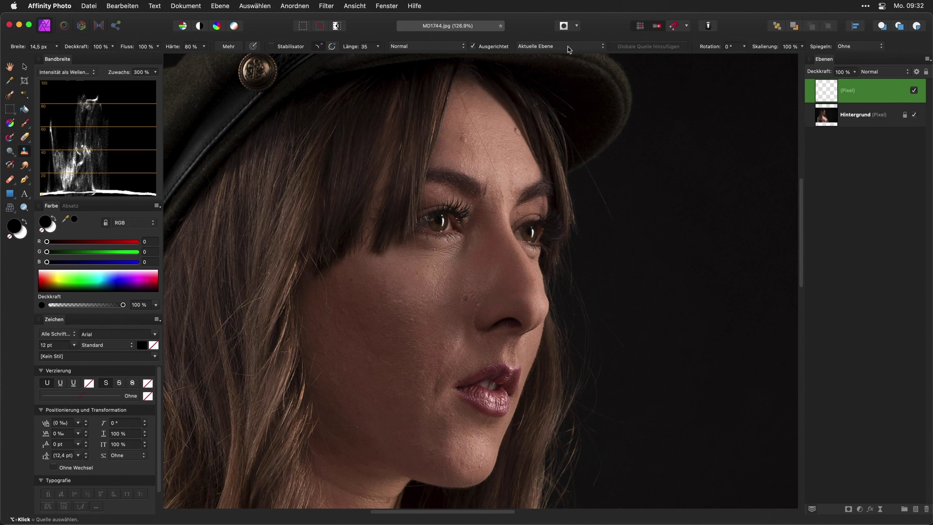
- Set a forehead clone source and sample from 'Aktuelle Ebene & Darunter', with the photo visible
click(483, 126)
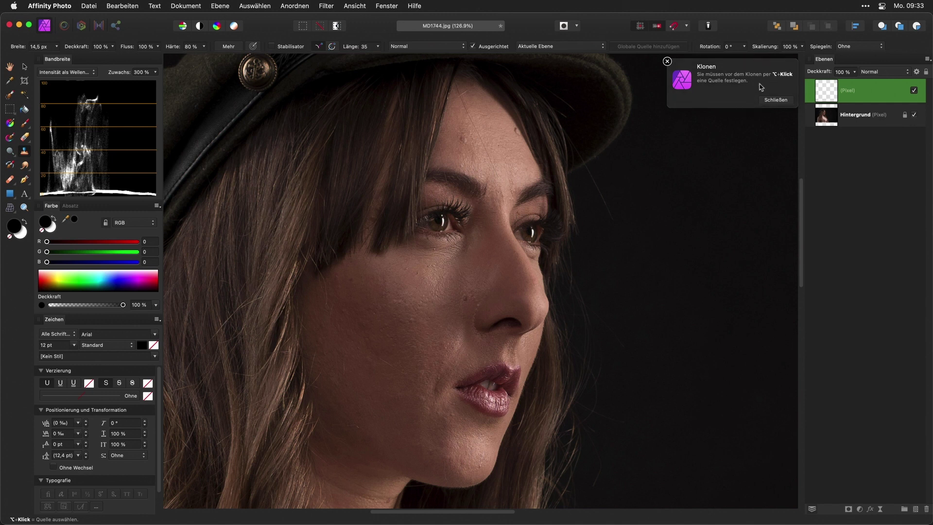
alt+click(499, 130)
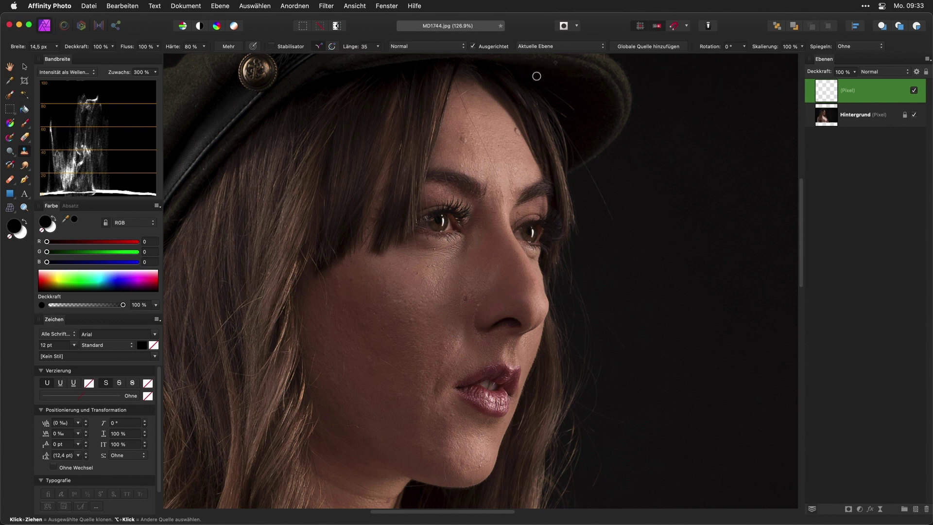
click(913, 115)
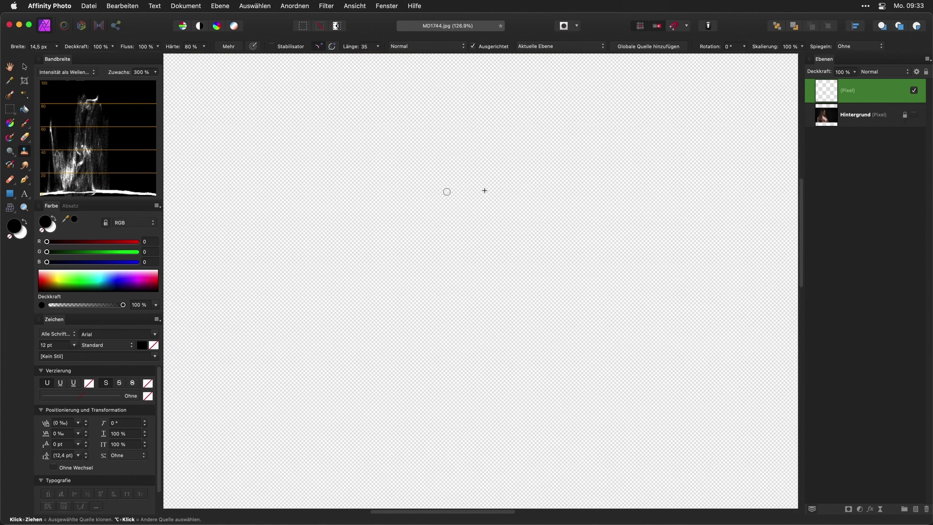
click(913, 115)
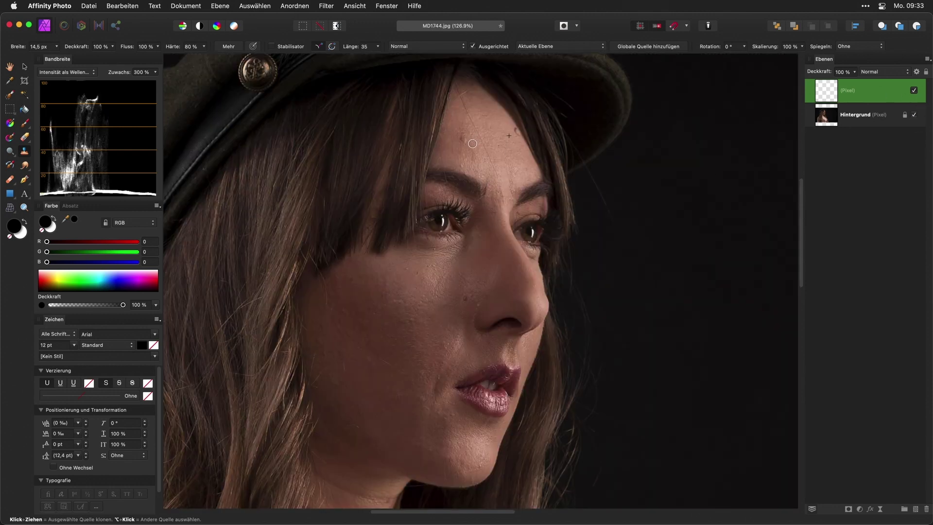
click(566, 47)
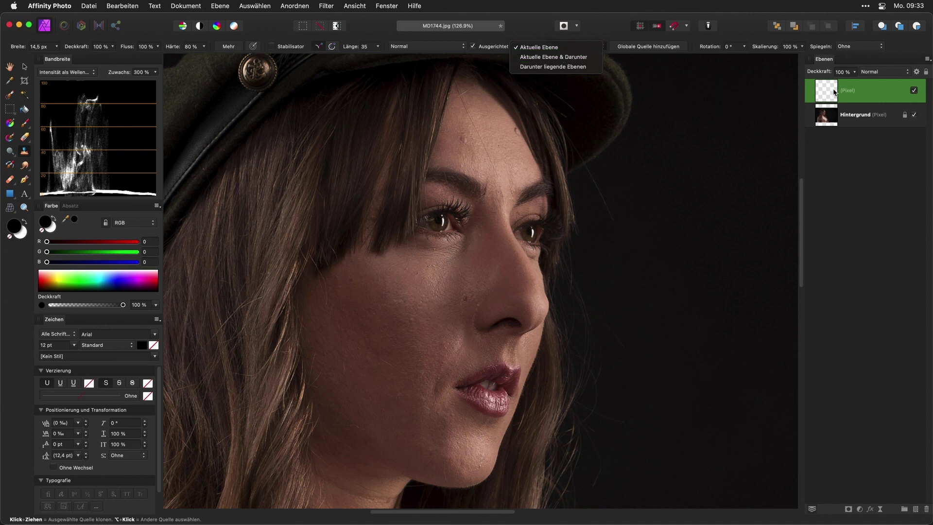
click(562, 59)
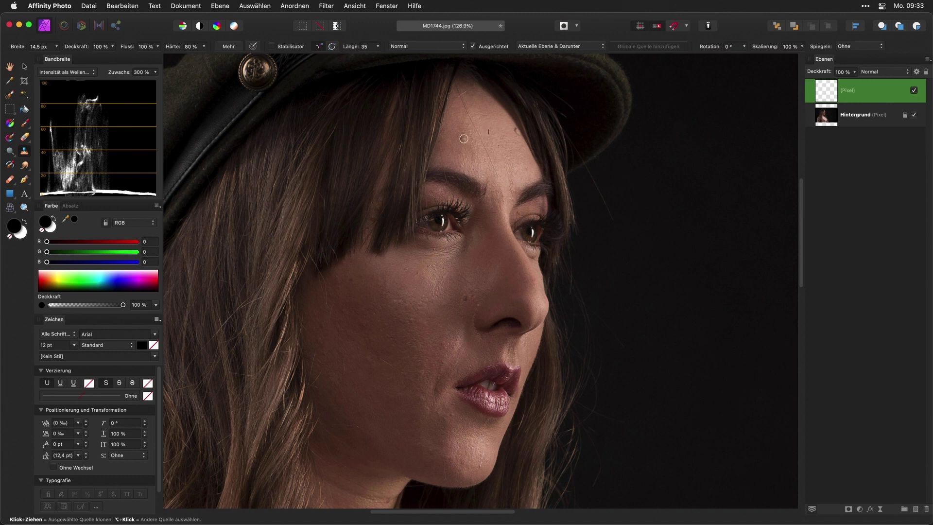
- Paint test clone strokes of forehead skin on the forehead and the dark background
drag(463, 141, 464, 141)
mouse_move(688, 182)
mouse_down()
mouse_move(706, 185)
mouse_move(681, 175)
mouse_up()
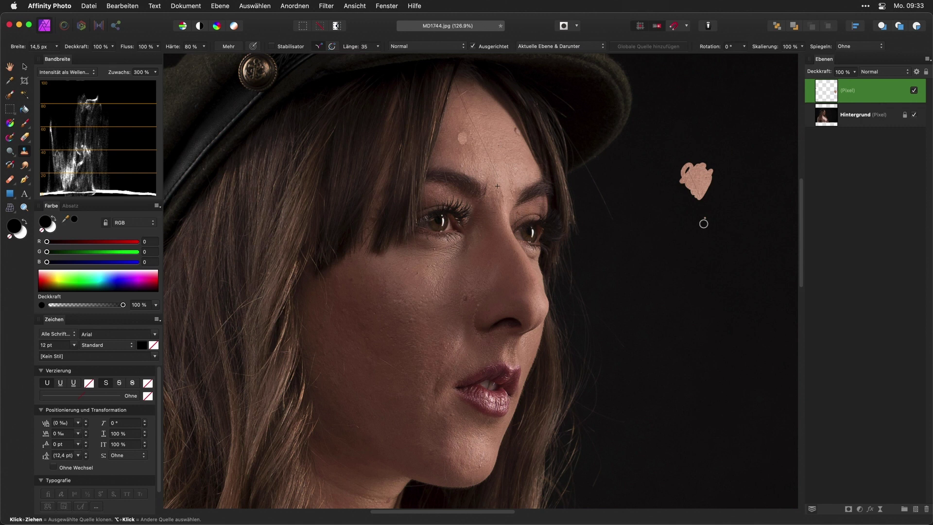
mouse_move(705, 243)
mouse_down()
mouse_move(707, 278)
mouse_move(700, 257)
mouse_move(708, 265)
mouse_up()
drag(458, 125, 466, 155)
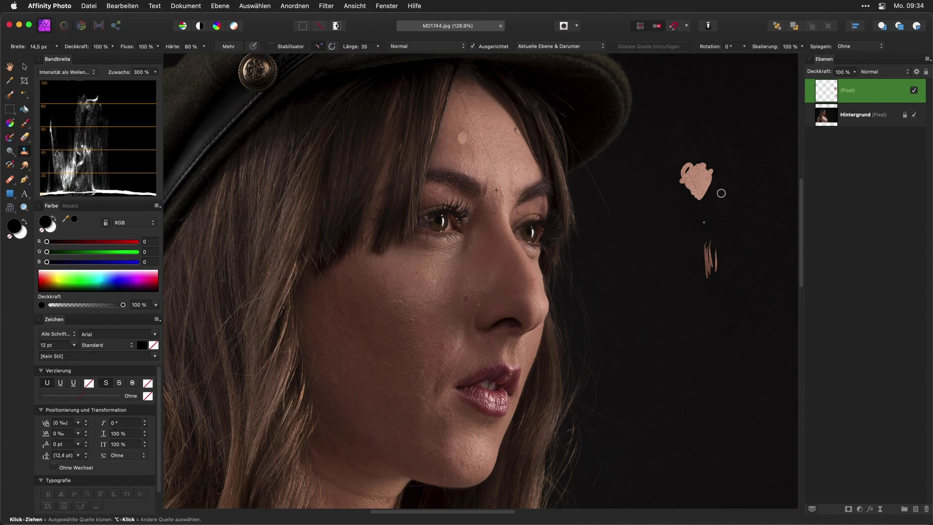
key(e)
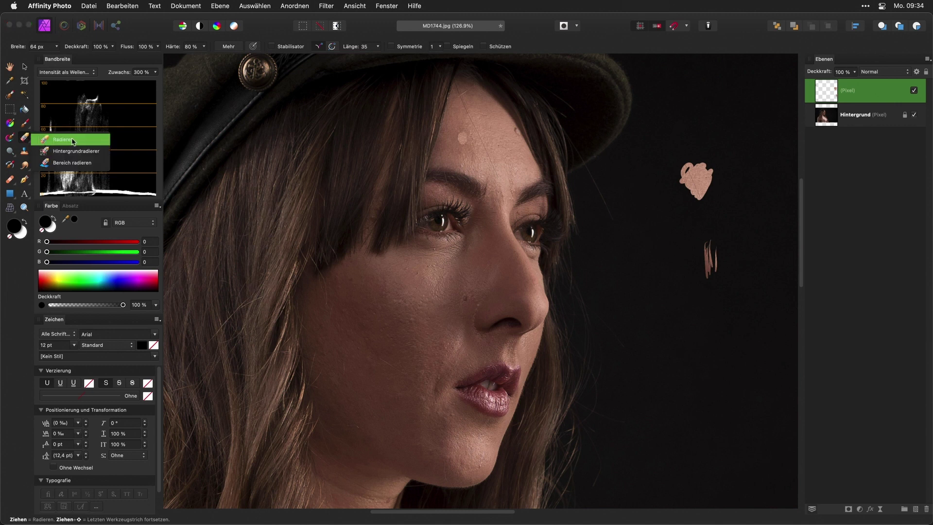
- Erase the background test patches and rename the pixel layer to 'Retusche'
mouse_move(679, 167)
mouse_down()
mouse_move(713, 164)
mouse_move(710, 188)
mouse_up()
drag(704, 277, 718, 275)
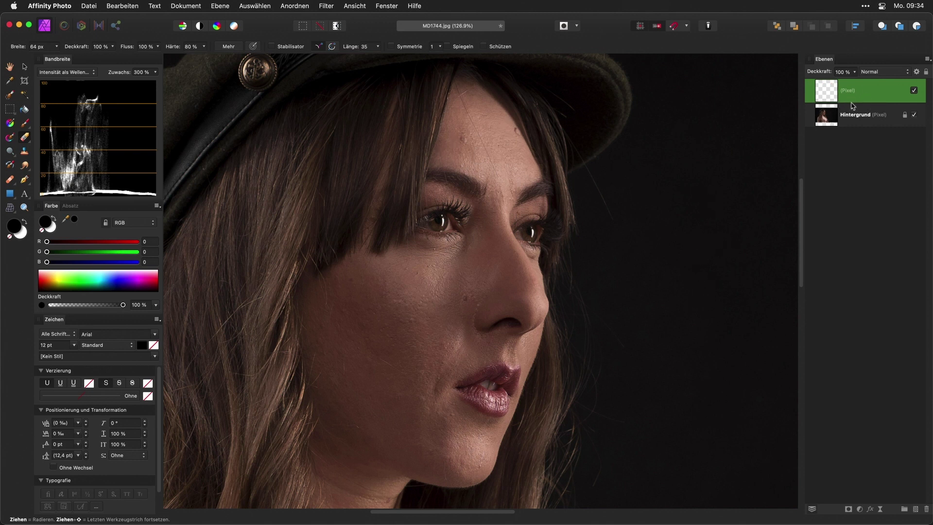
double_click(848, 91)
text(Retusche)
key(Return)
- Clone away a small forehead blemish and set the clone brush width to 24 px
key(s)
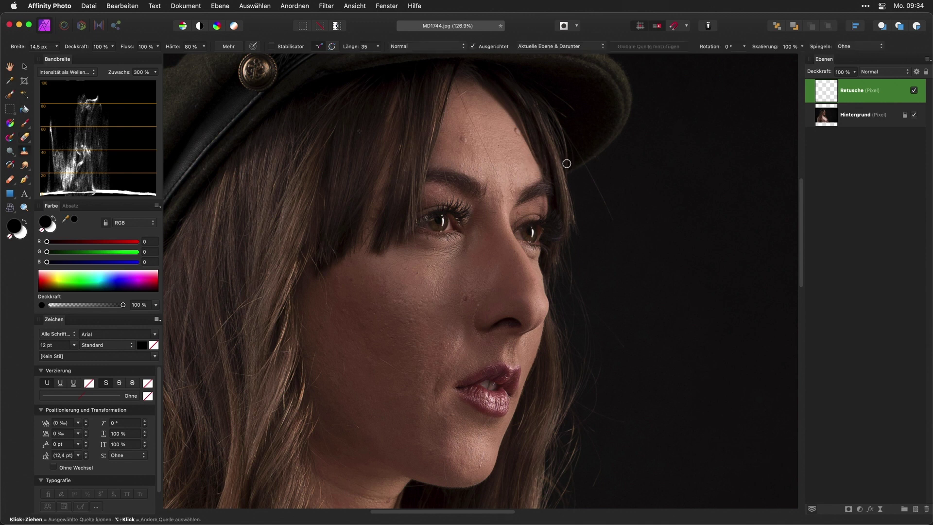
alt+click(296, 114)
click(505, 149)
click(58, 47)
click(58, 47)
mouse_move(59, 58)
mouse_down()
mouse_move(69, 59)
mouse_move(12, 49)
mouse_move(21, 47)
mouse_up()
- Enlarge the brush to about 34.5 px at 65% hardness and clone out another forehead blemish
drag(514, 165, 514, 164)
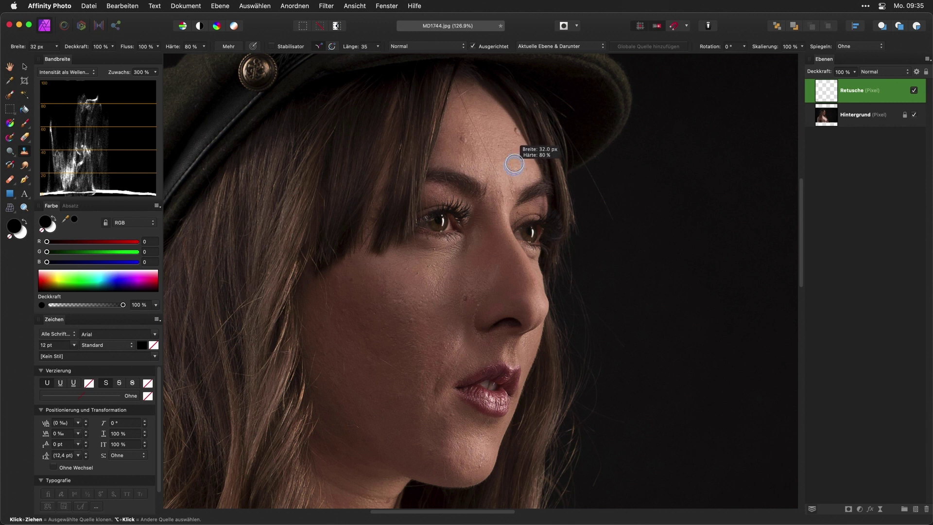
drag(514, 165, 514, 164)
click(484, 145)
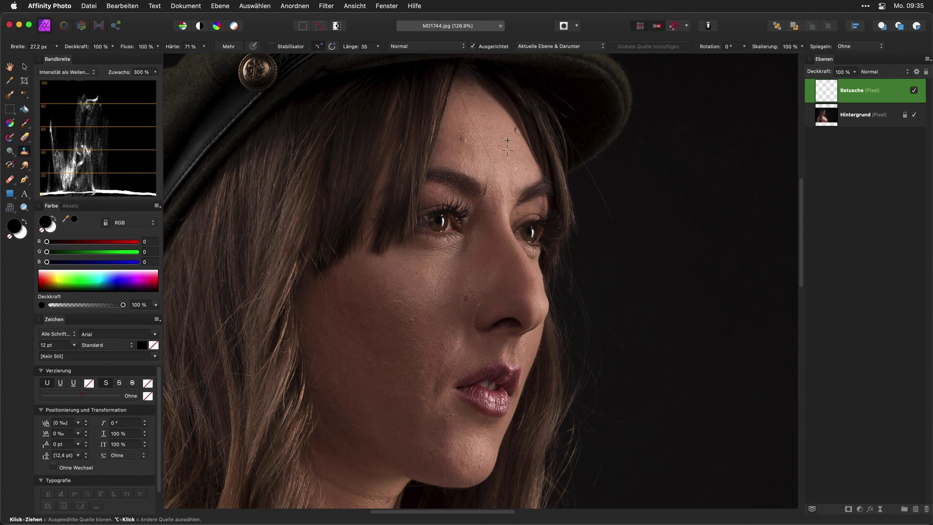
drag(507, 151, 507, 151)
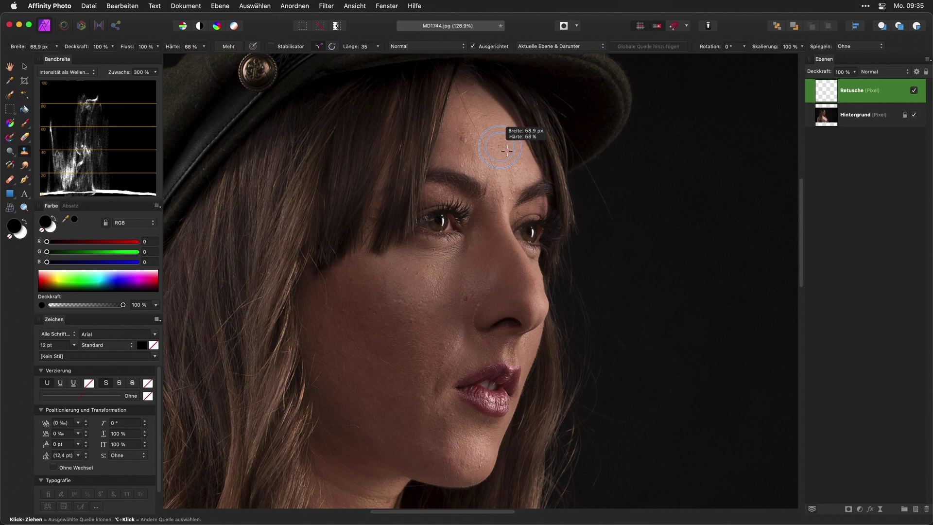
drag(507, 151, 507, 151)
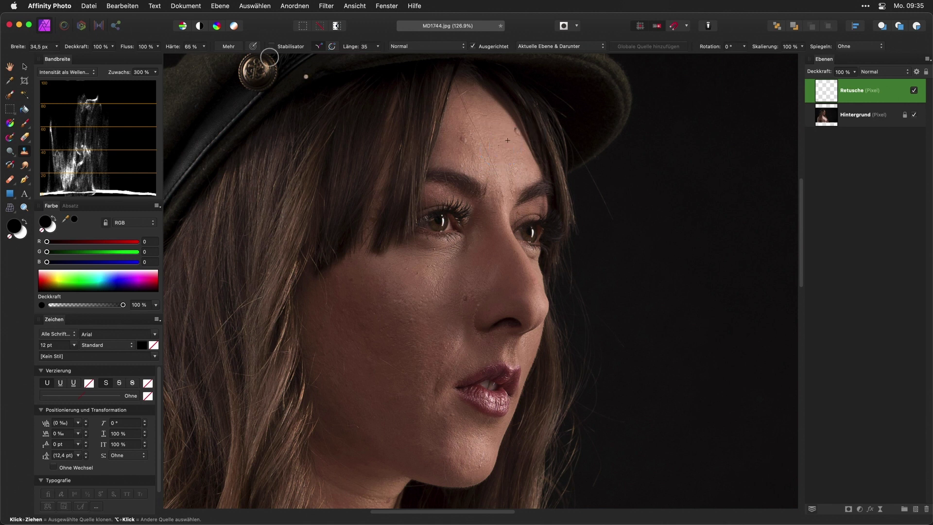
click(229, 47)
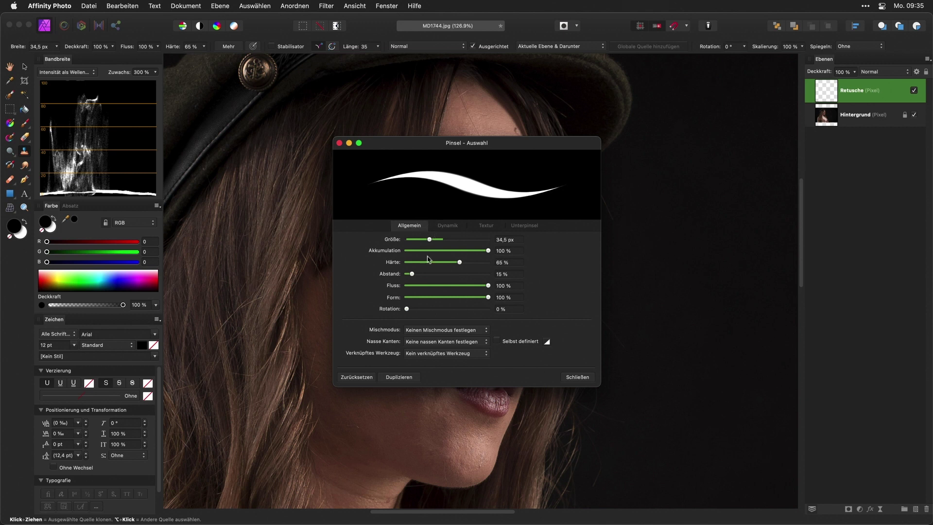
- In the brush Dynamik settings, set Größenabweichung controller to Ohne at 0 %
click(447, 226)
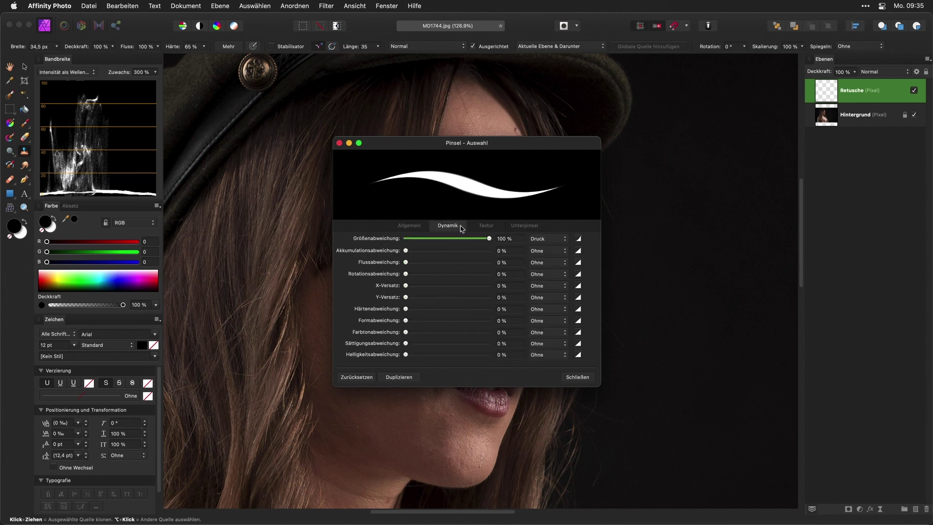
click(541, 243)
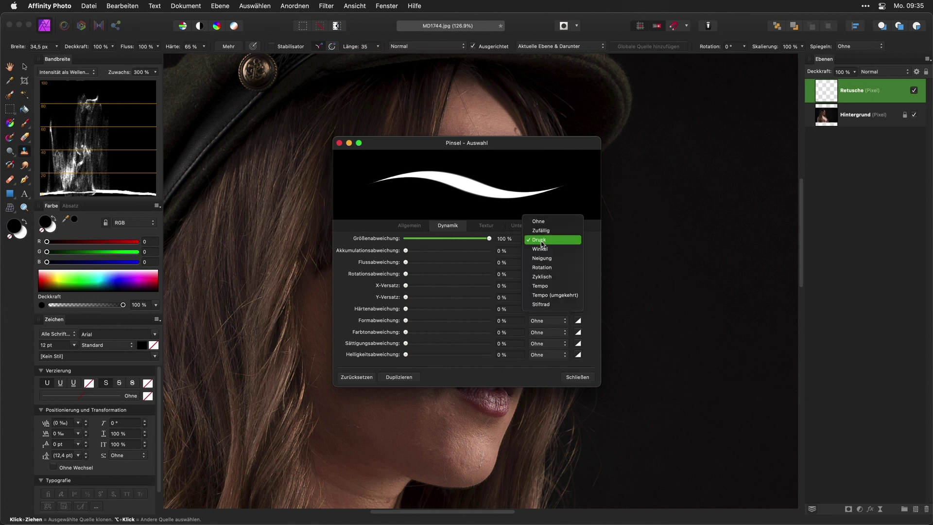
click(538, 221)
drag(489, 239, 389, 236)
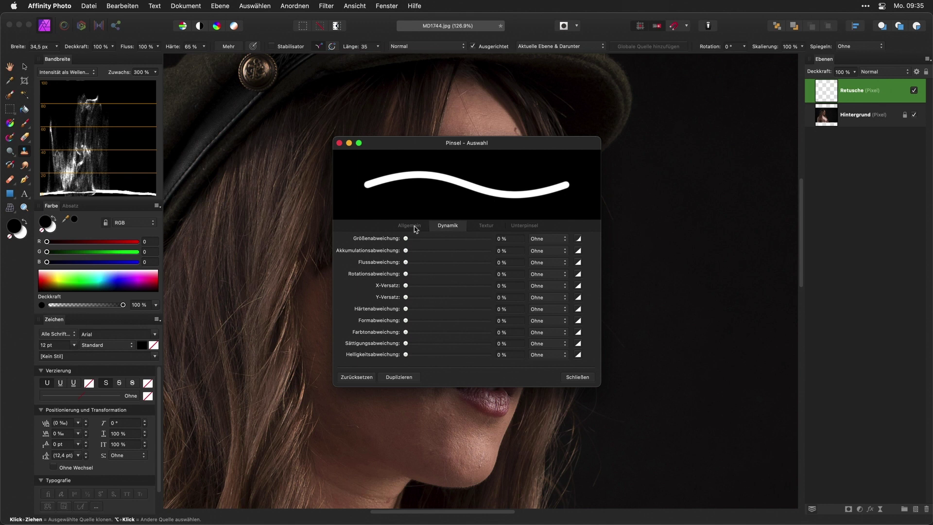
click(413, 226)
click(578, 376)
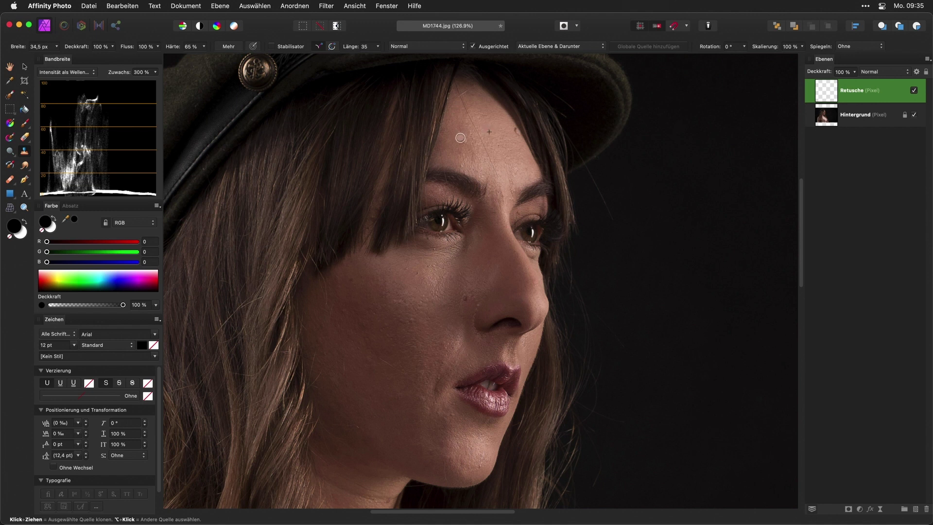
- Undo a trial forehead clone patch and lower the clone brush opacity to 20 %
drag(461, 138, 463, 132)
drag(461, 137, 464, 138)
key(super+z)
mouse_move(81, 45)
mouse_down()
mouse_move(69, 44)
mouse_move(76, 48)
mouse_up()
key(1)
- Softly clone forehead skin from a new source and leave a small test patch on the background
alt+click(497, 143)
drag(464, 137, 454, 126)
drag(494, 173, 493, 135)
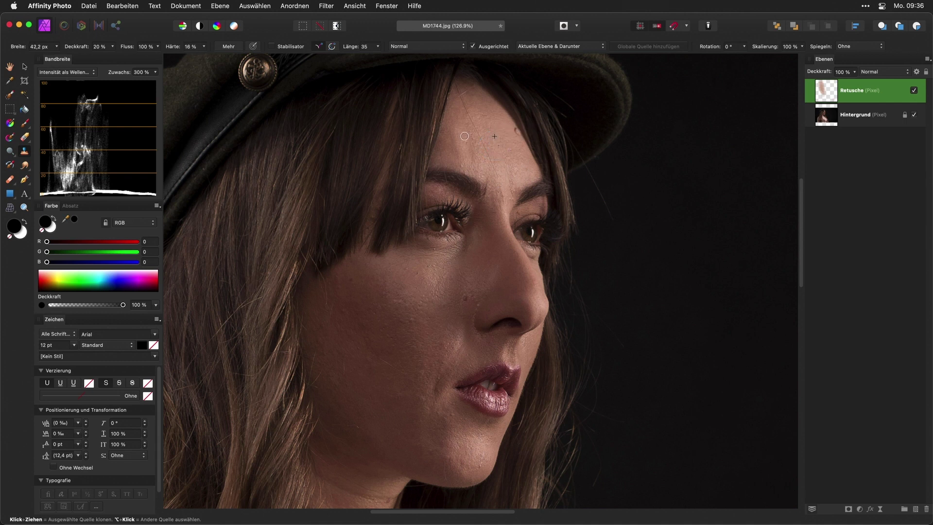
click(457, 149)
mouse_move(687, 168)
mouse_down()
mouse_move(687, 195)
mouse_move(681, 150)
mouse_move(684, 167)
mouse_move(677, 155)
mouse_move(668, 177)
mouse_up()
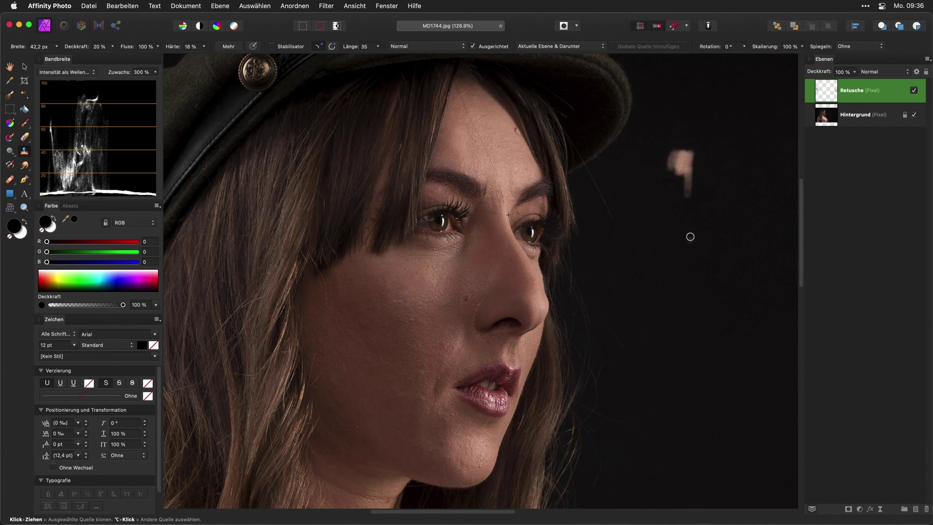
click(674, 223)
key(super+z)
key(super+0)
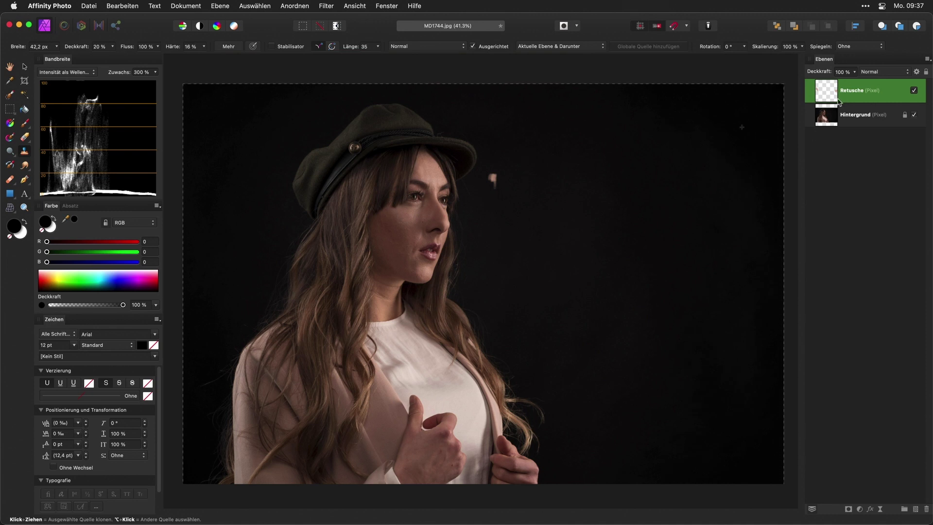
- Undo the cloned light patch and dismiss the Select menu without applying anything
key(super+z)
click(255, 5)
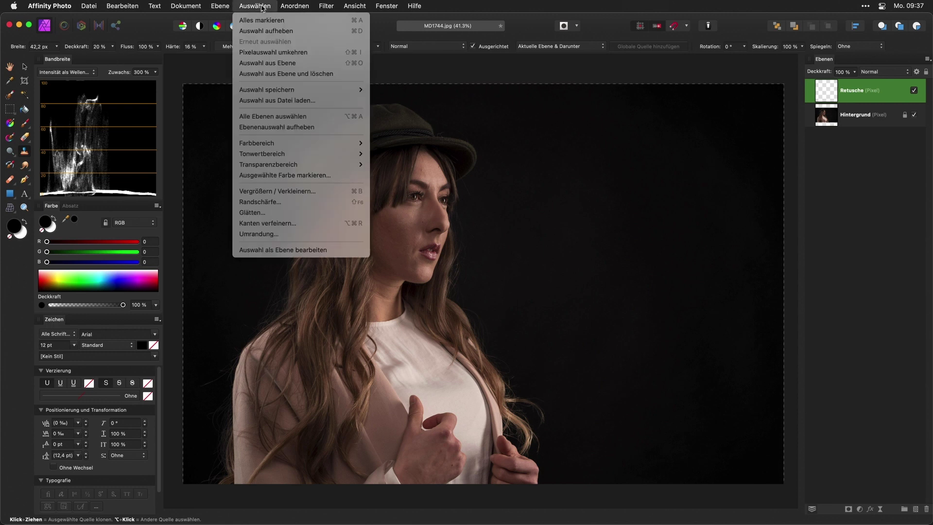
click(337, 30)
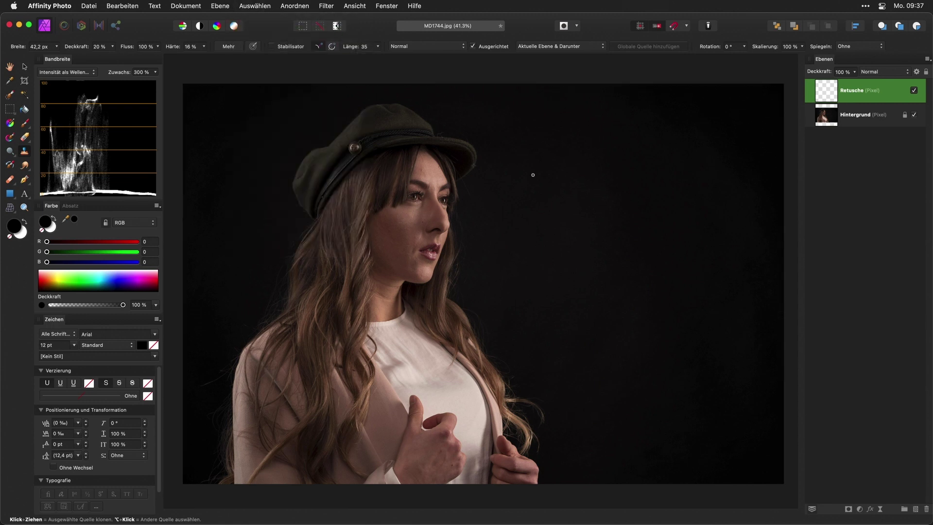
scroll(439, 177, up, 5)
scroll(440, 177, down, 2)
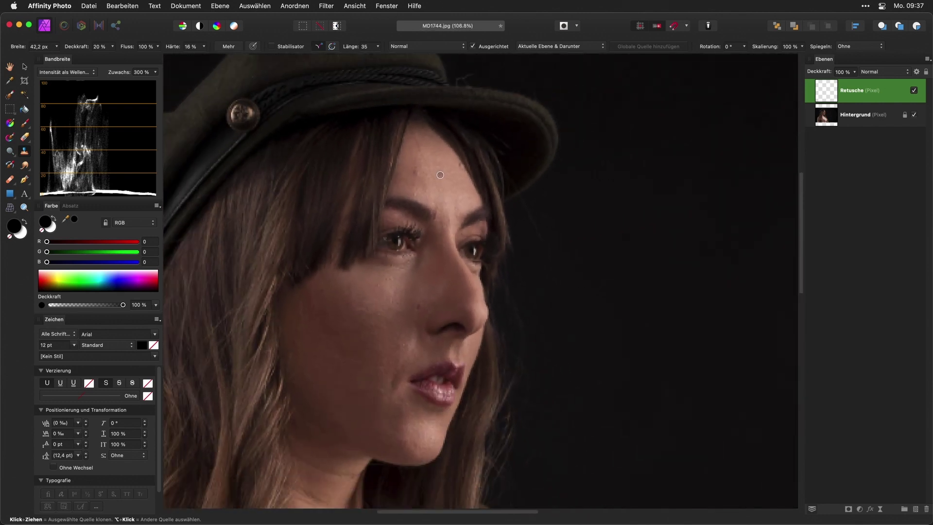
scroll(442, 176, up, 1)
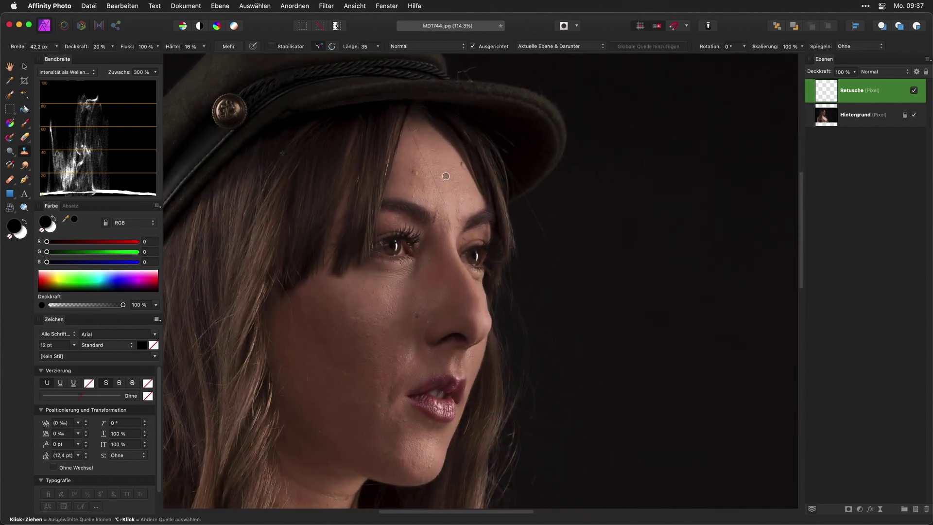
- Switch to the Reparaturpinsel sampling 'Aktuelle Ebene & Darunter', reviewing its brush dynamics
click(11, 180)
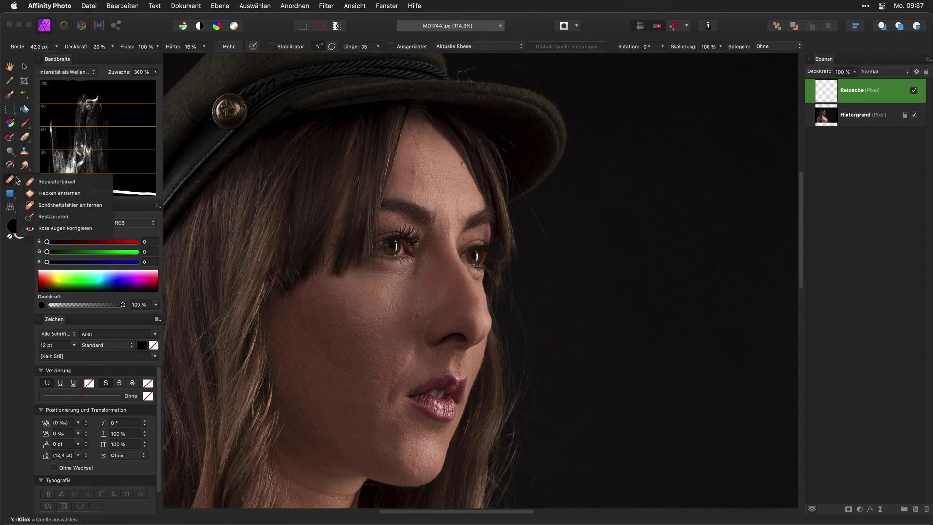
click(62, 182)
click(484, 47)
click(494, 57)
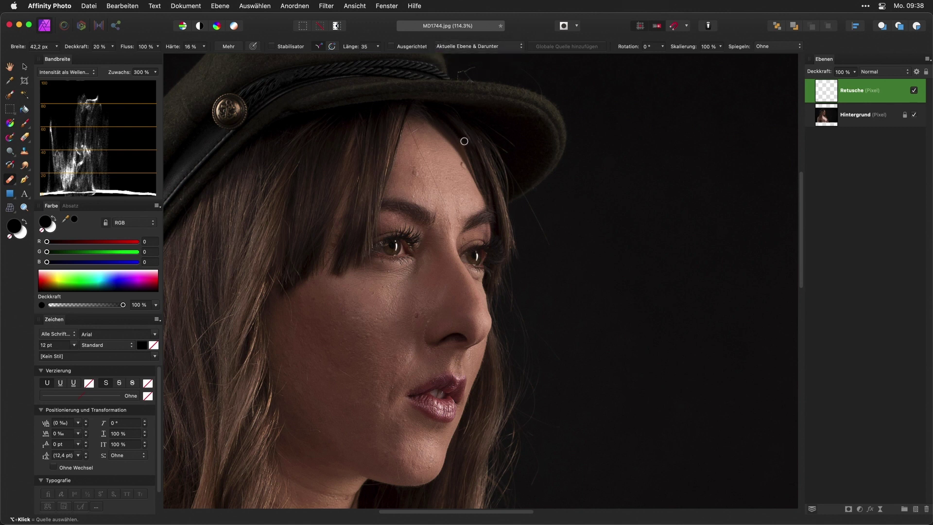
click(228, 47)
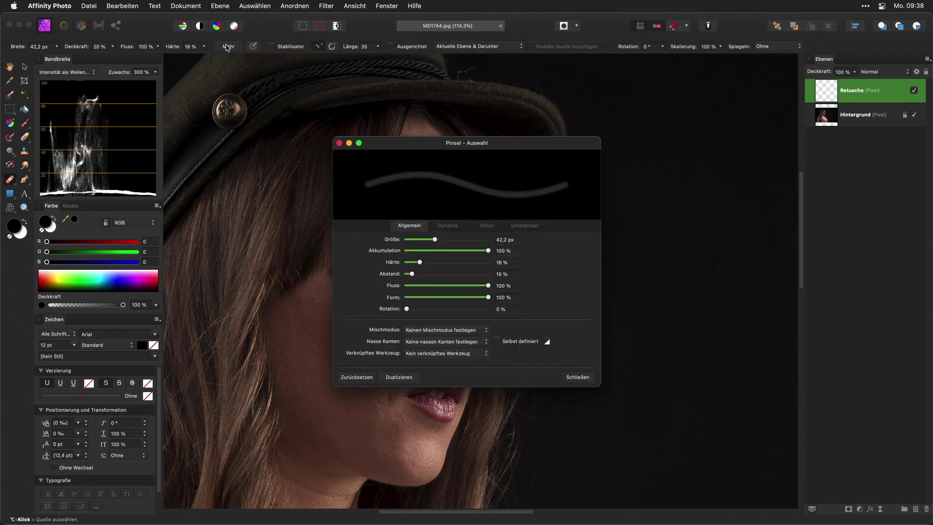
click(448, 226)
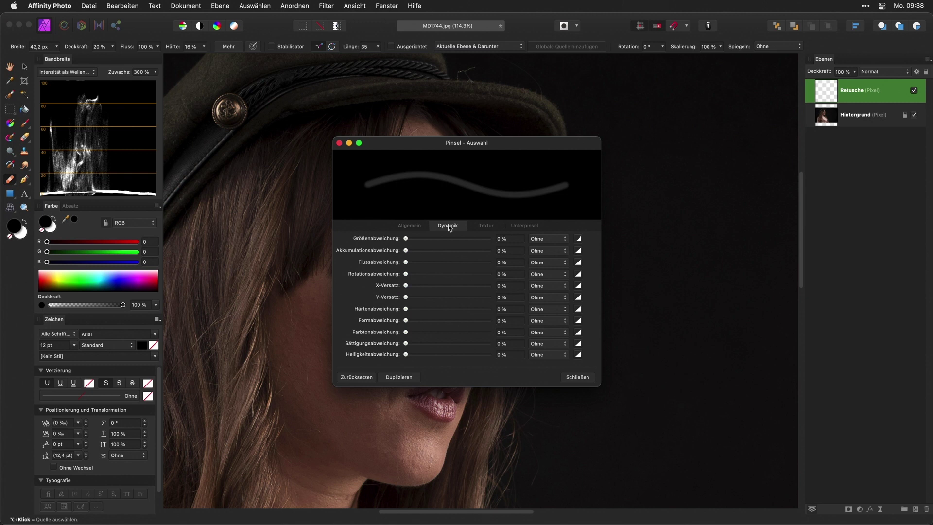
click(409, 227)
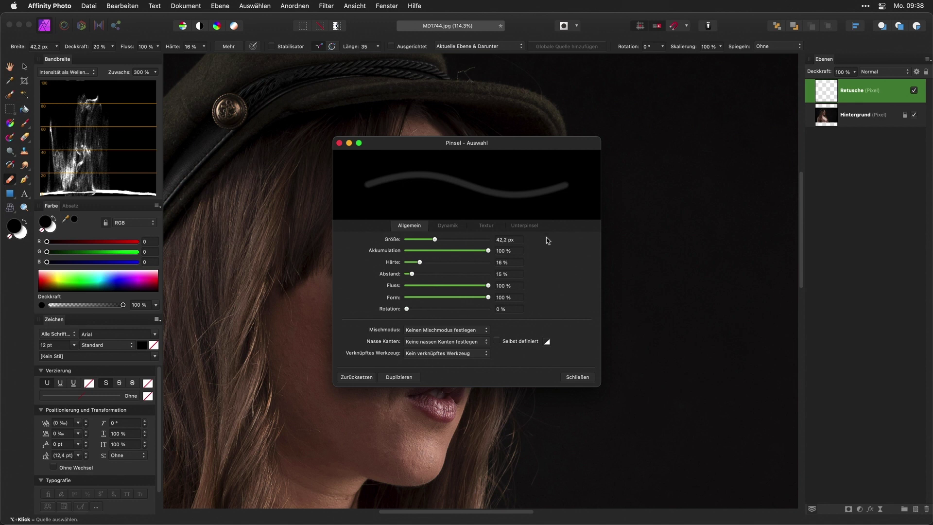
click(577, 377)
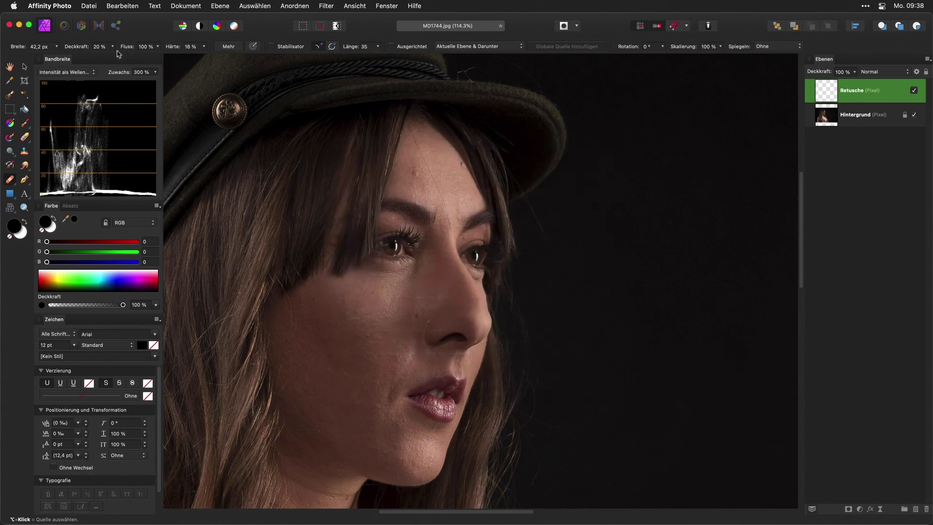
- At 100 % opacity, clone away the dark blemish near the hairline
key(0)
alt+click(443, 168)
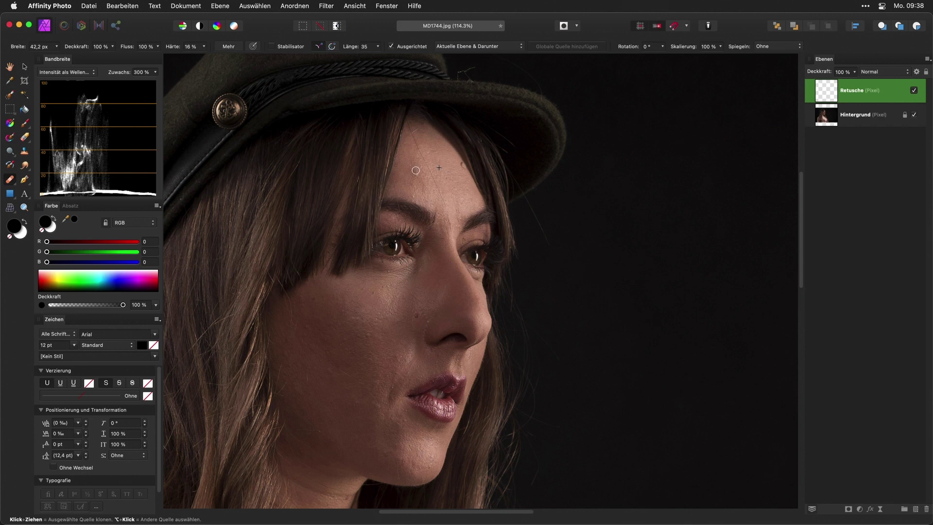
drag(417, 172, 416, 169)
key(super+z)
alt+click(456, 180)
drag(459, 164, 462, 168)
- Remove the hair strand across the cheek and smooth the skin beside the nose
scroll(476, 238, up, 3)
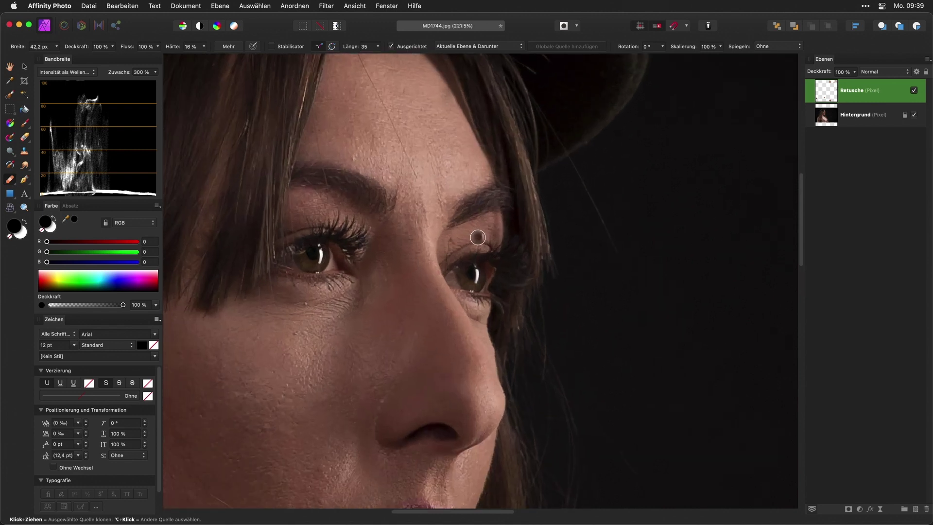
scroll(475, 238, up, 2)
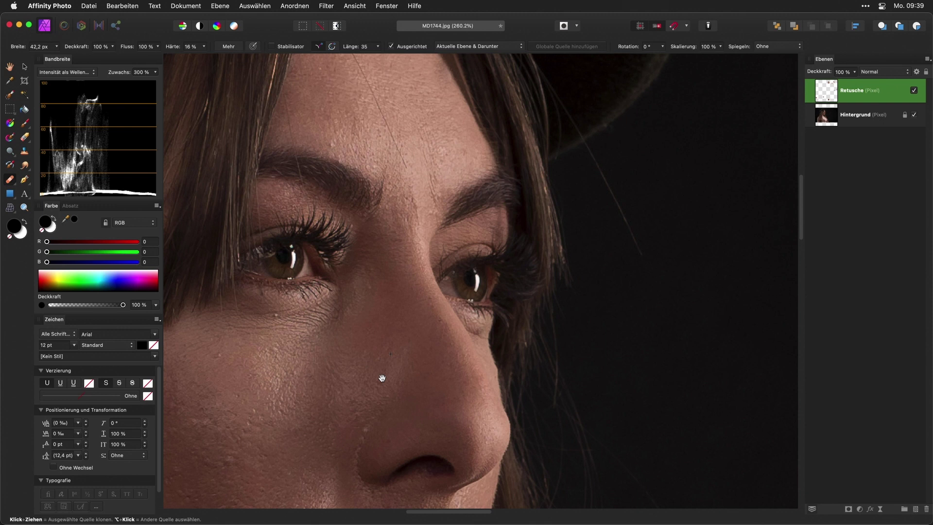
scroll(387, 340, down, 5)
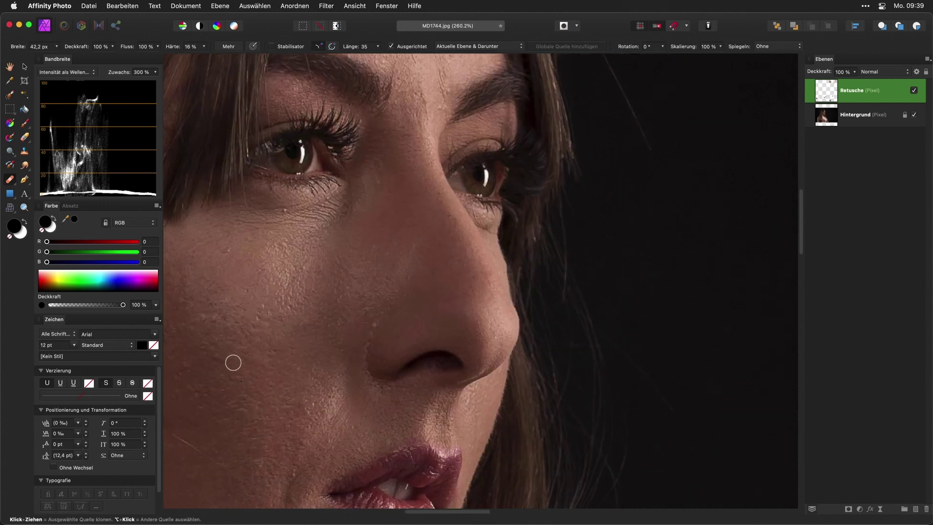
drag(304, 390, 309, 334)
drag(322, 367, 302, 354)
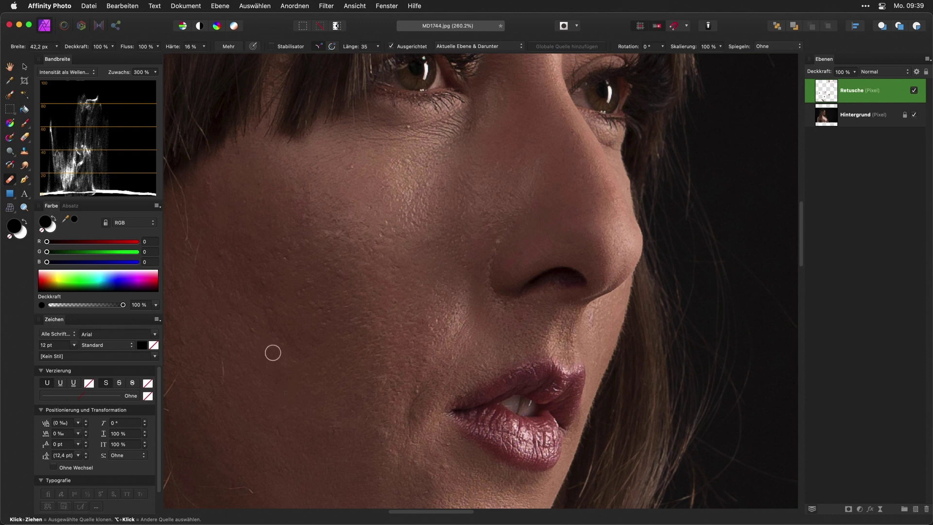
click(462, 312)
alt+click(345, 204)
click(290, 262)
- Clone clean skin over the blemishes along the chin
scroll(447, 328, down, 5)
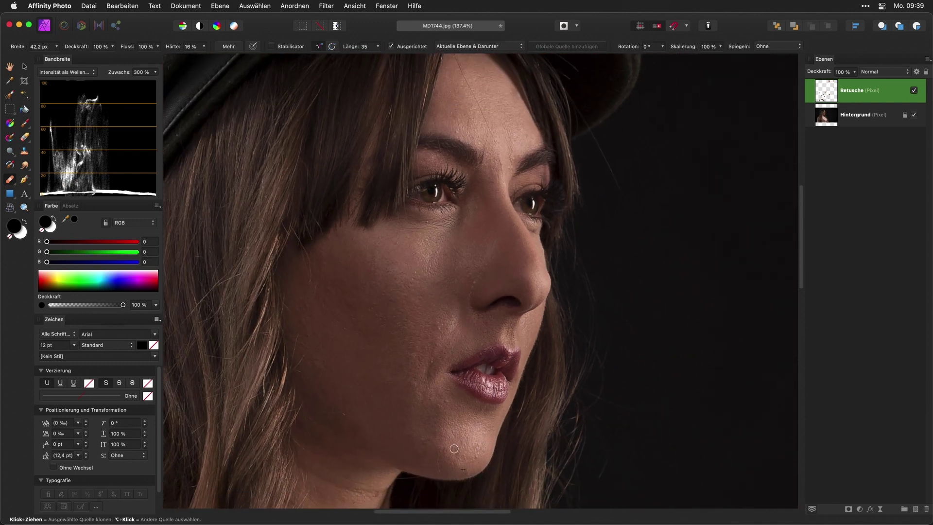
drag(428, 445, 440, 474)
alt+click(469, 449)
drag(486, 457, 469, 434)
- Heal the red blemish and the small dark spot on the hands
drag(397, 368, 371, 214)
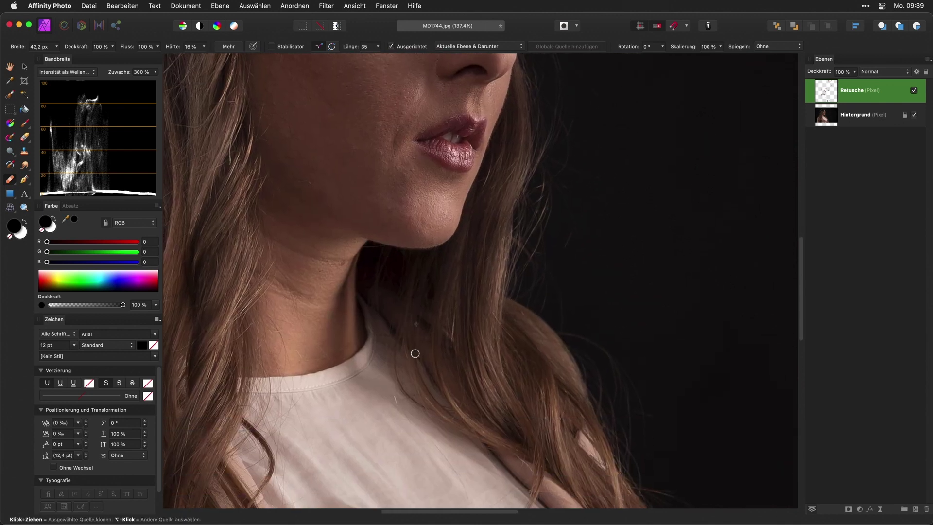
scroll(418, 350, down, 2)
scroll(420, 350, down, 2)
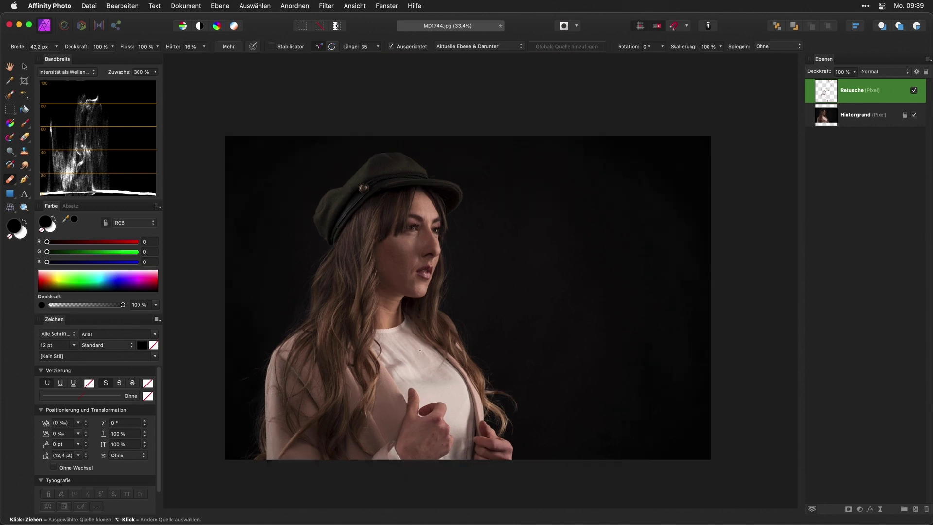
scroll(432, 369, down, 2)
scroll(439, 382, up, 5)
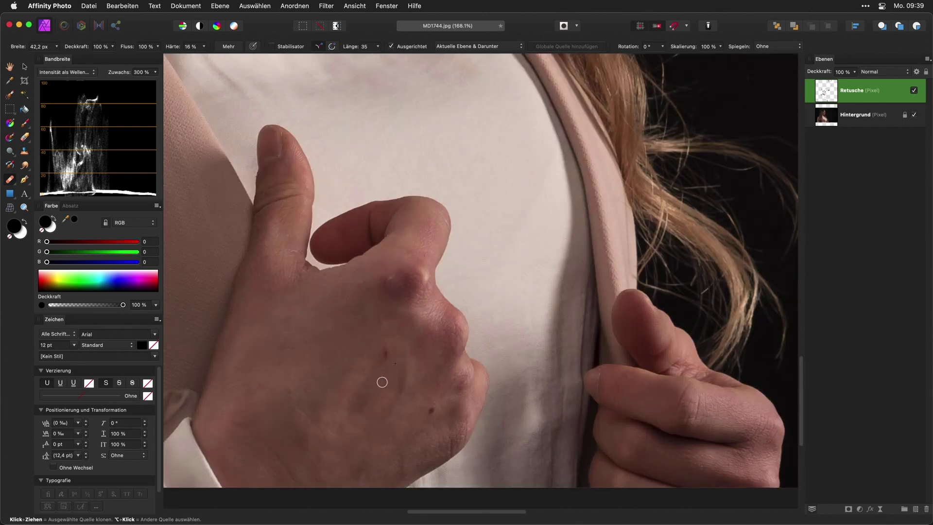
click(388, 351)
scroll(394, 364, down, 3)
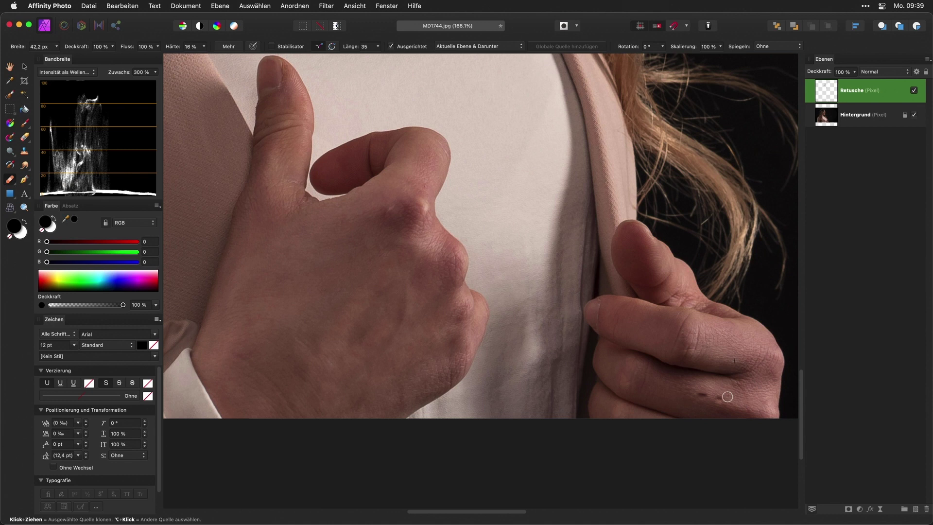
click(702, 395)
- Remove the stray hair across the forehead using a clone source from the cheek
key(super+0)
scroll(557, 287, down, 2)
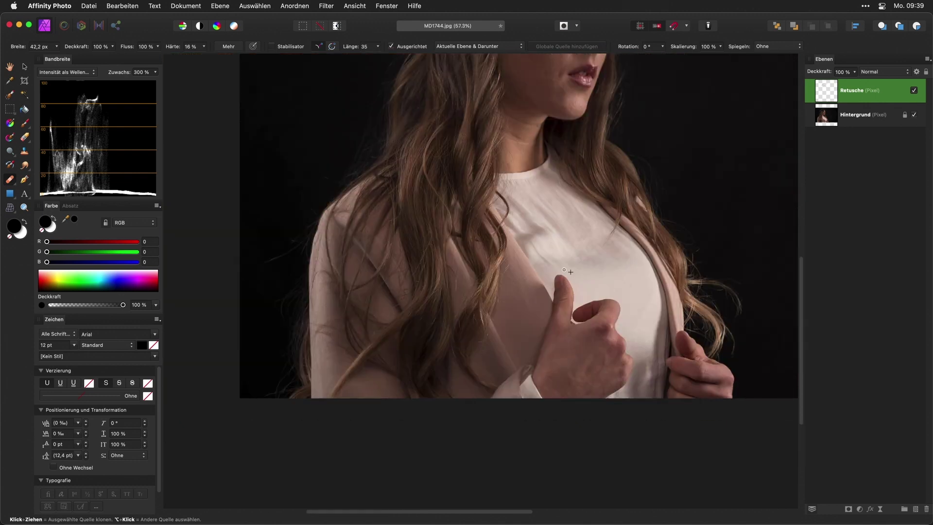
scroll(567, 271, up, 5)
scroll(544, 253, up, 3)
scroll(534, 243, up, 3)
scroll(527, 237, up, 3)
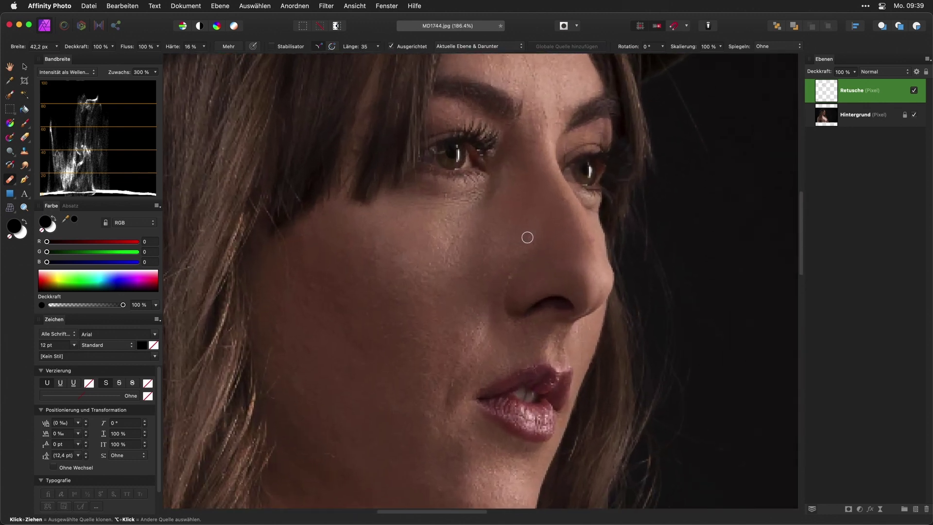
scroll(527, 237, down, 2)
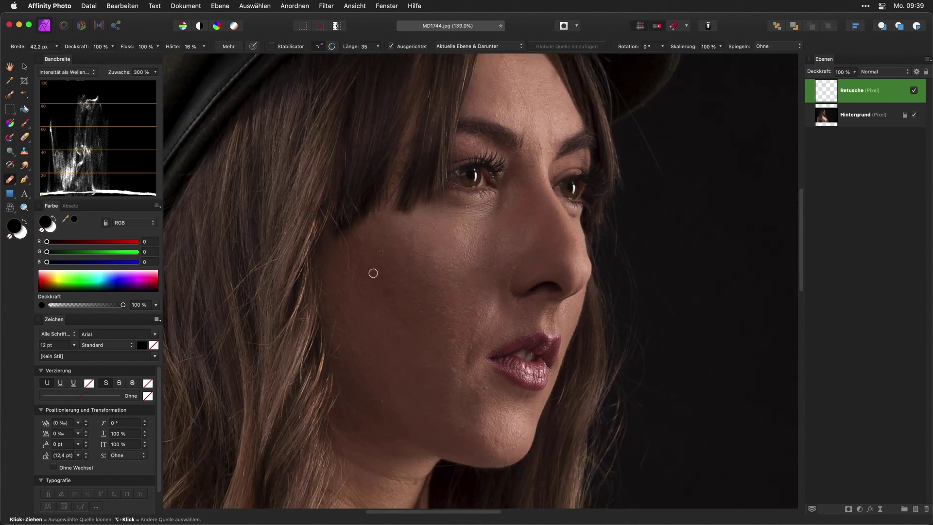
alt+click(470, 297)
scroll(495, 321, right, 2)
scroll(495, 321, up, 1)
scroll(495, 321, down, 2)
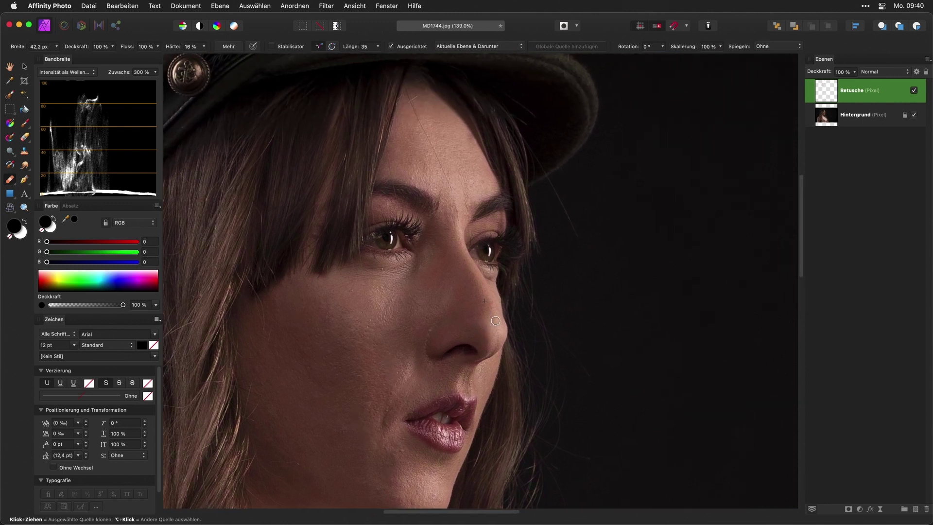
scroll(495, 321, down, 3)
scroll(496, 321, down, 2)
scroll(495, 321, left, 1)
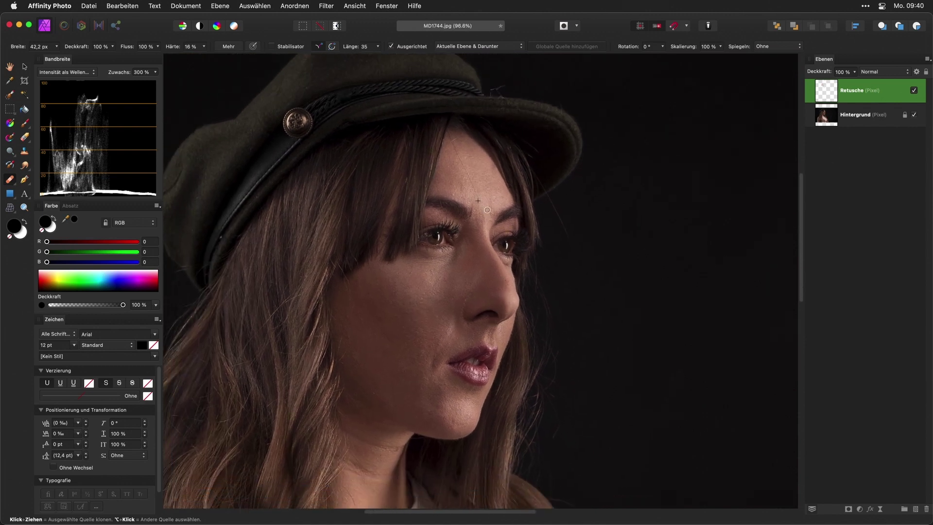
scroll(487, 209, up, 2)
scroll(481, 228, up, 1)
scroll(471, 262, up, 2)
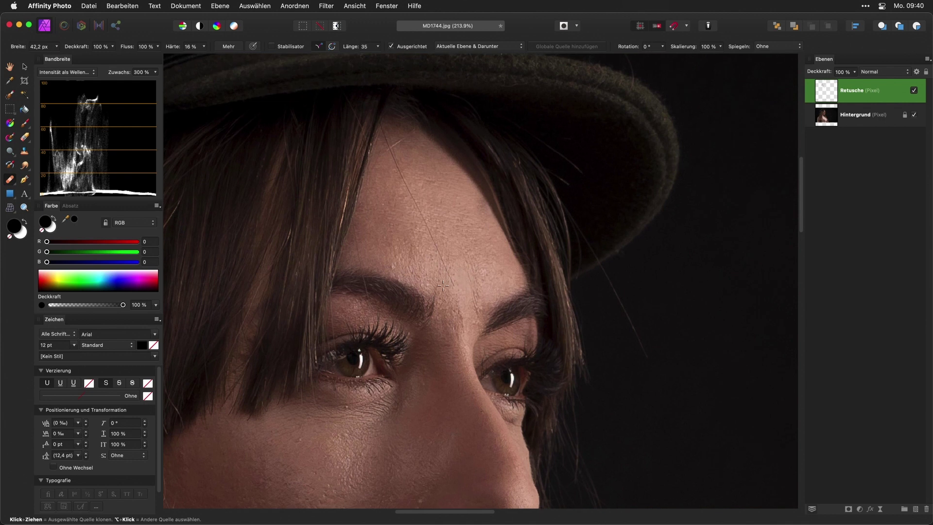
drag(454, 286, 398, 165)
- Clone clean skin down and up across the forehead from nearby sources
alt+click(457, 252)
drag(470, 267, 473, 282)
alt+click(444, 258)
drag(473, 278, 482, 251)
- Cover the crease between the brows with forehead skin, redoing the too-bright first attempt
alt+click(425, 256)
alt+click(464, 361)
drag(459, 311, 469, 336)
key(super+z)
key(super+z)
alt+click(460, 261)
drag(457, 306, 463, 331)
alt+click(469, 230)
alt+click(415, 171)
scroll(455, 327, down, 3)
scroll(456, 327, down, 2)
scroll(456, 330, down, 3)
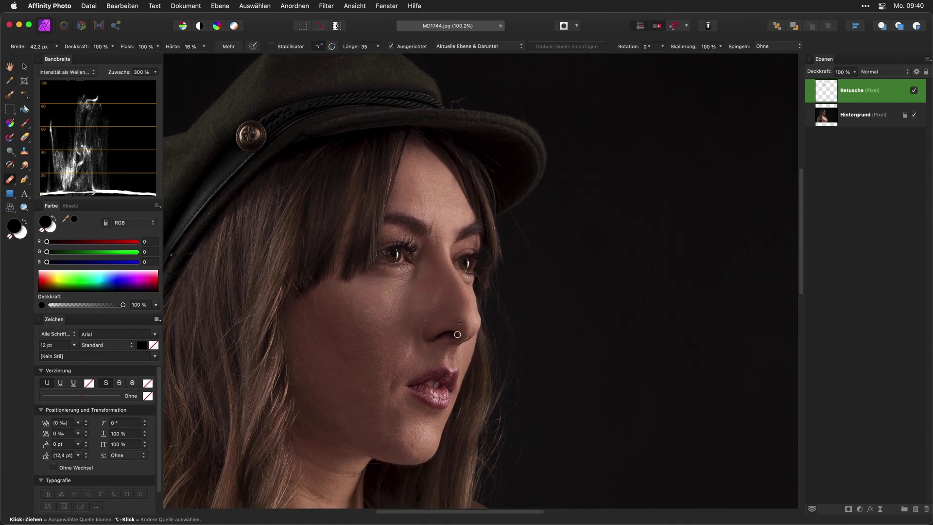
- Hide and reshow the Hintergrund layer to see the retouch strokes alone, then zoom into the forehead
key(x)
key(space)
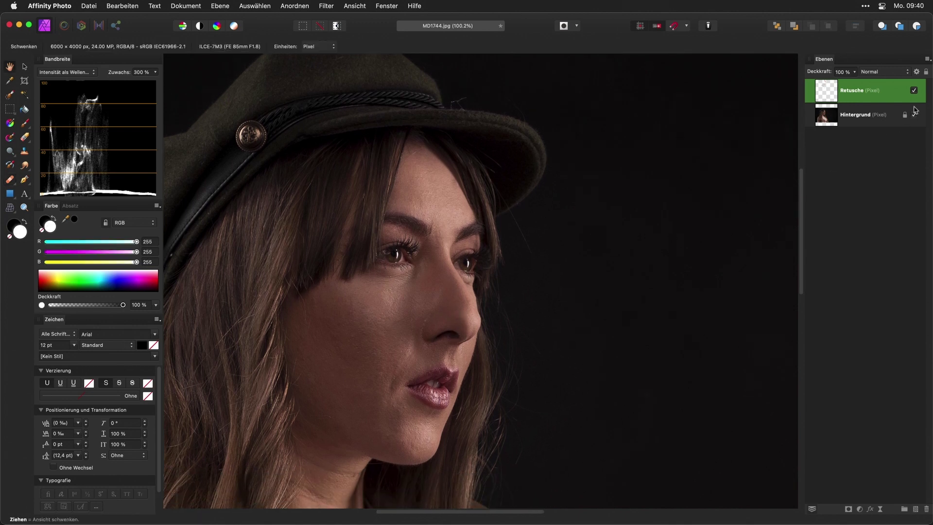
click(913, 91)
click(915, 114)
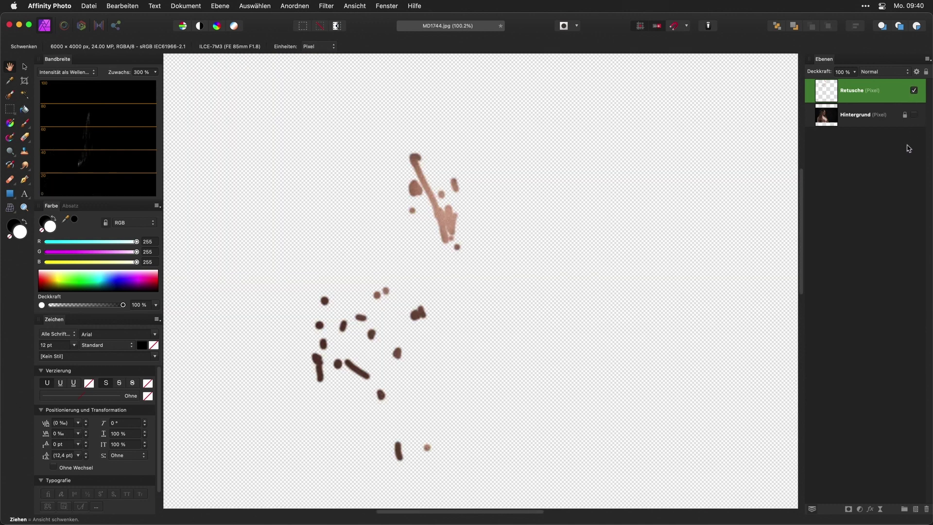
key(super+0)
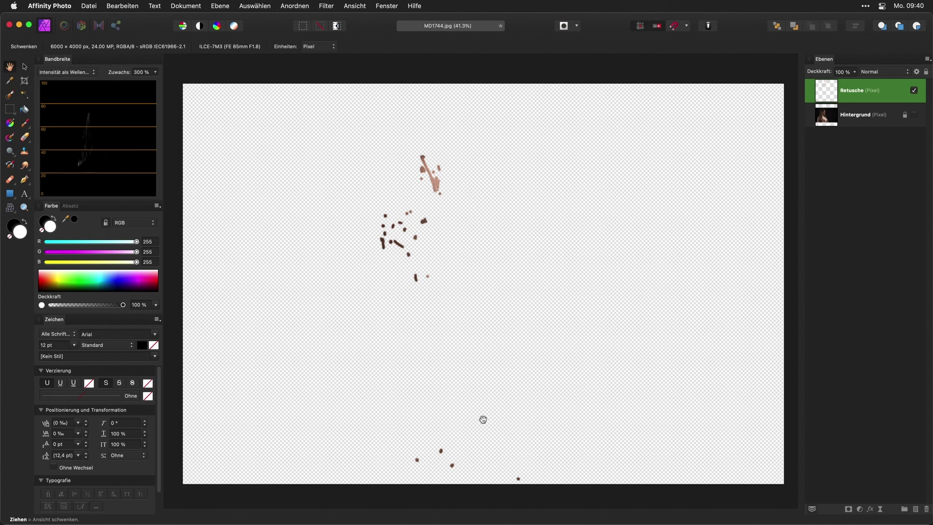
click(914, 115)
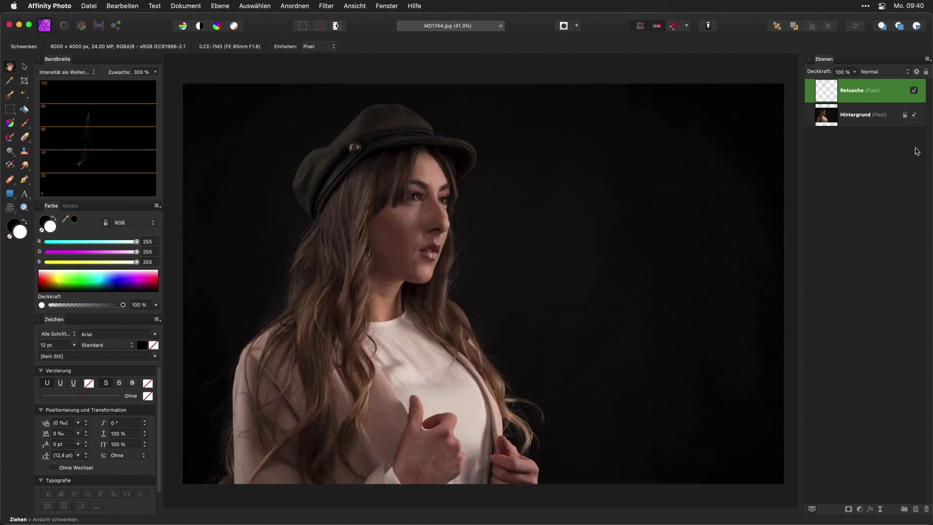
scroll(437, 211, up, 2)
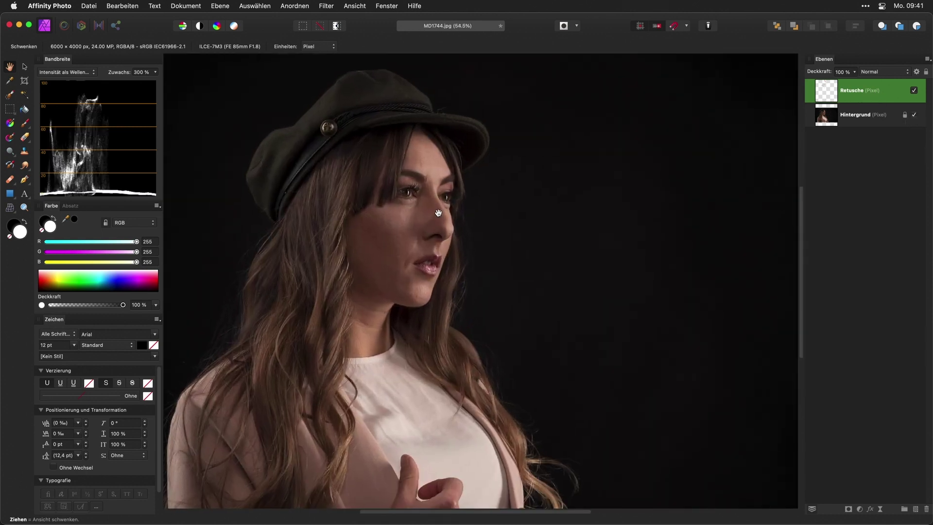
scroll(437, 211, up, 2)
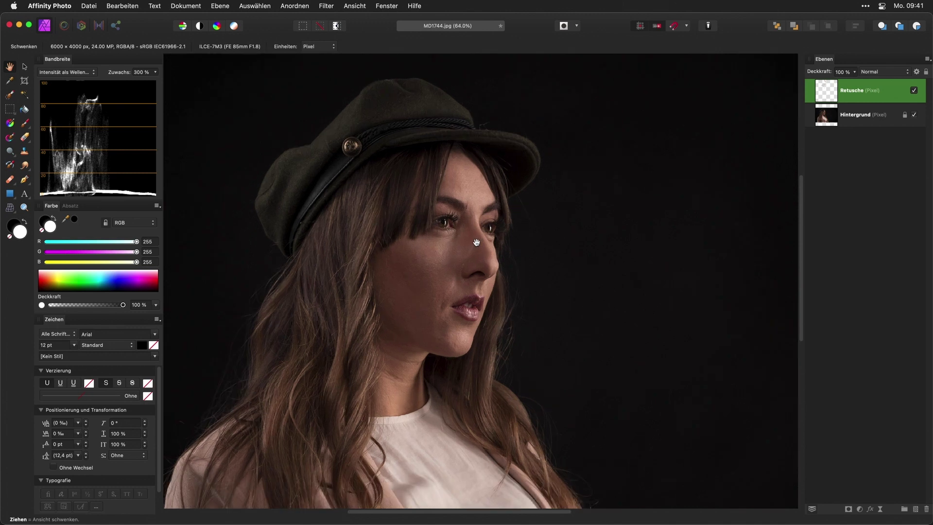
scroll(475, 246, up, 3)
scroll(476, 245, up, 3)
- Toggle the Retusche layer off and on to compare the forehead with and without blemish retouching
click(914, 114)
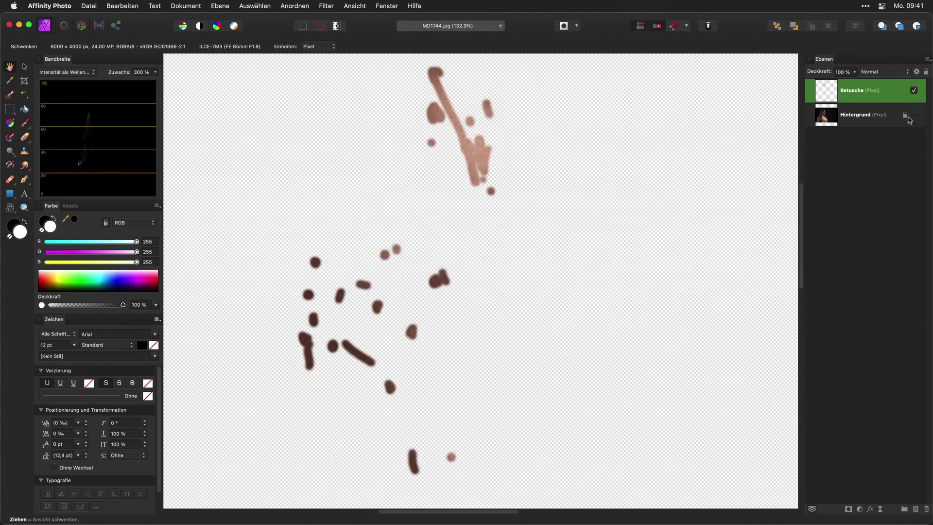
click(915, 114)
click(914, 91)
click(914, 91)
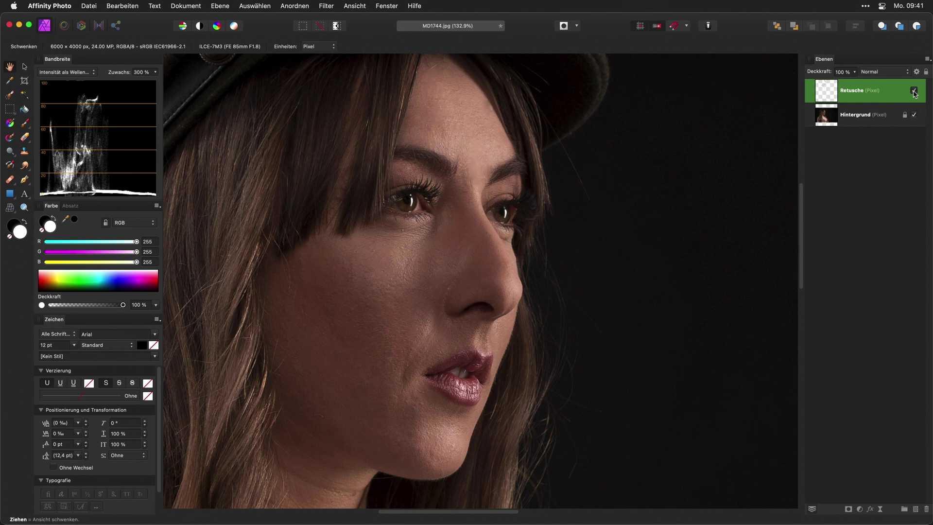
click(912, 93)
click(914, 91)
scroll(470, 137, up, 2)
scroll(471, 135, up, 5)
scroll(474, 132, up, 1)
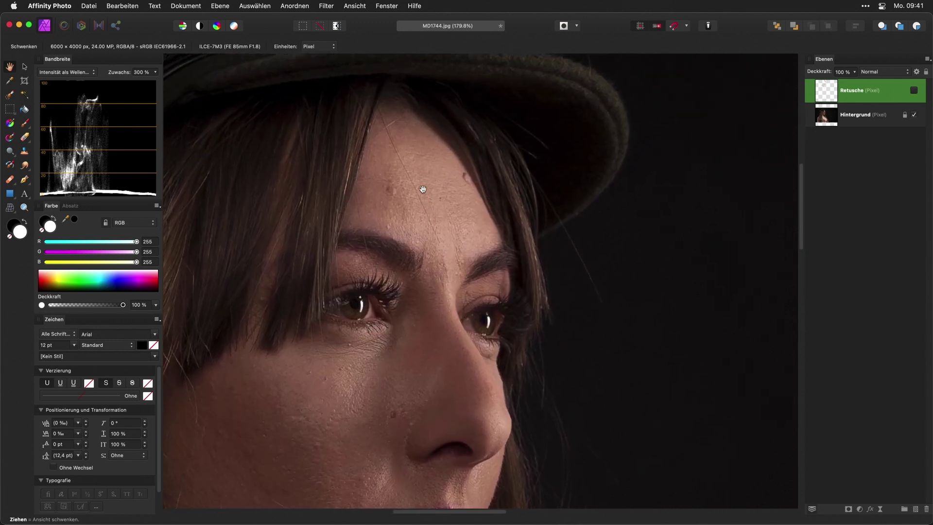
click(914, 91)
click(27, 139)
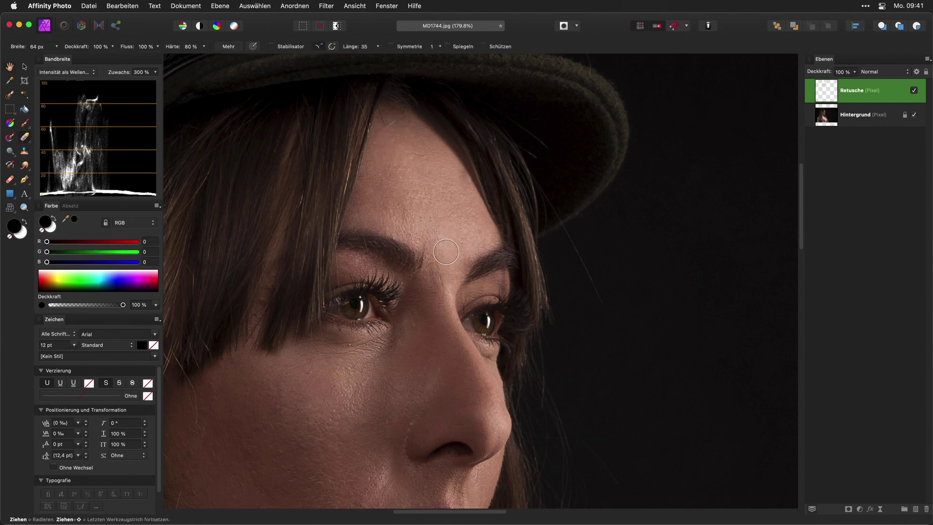
- With a fine eraser, remove the Retusche stroke over the forehead hair strands, then fit the image to the window
click(389, 125)
drag(404, 154, 384, 127)
click(915, 117)
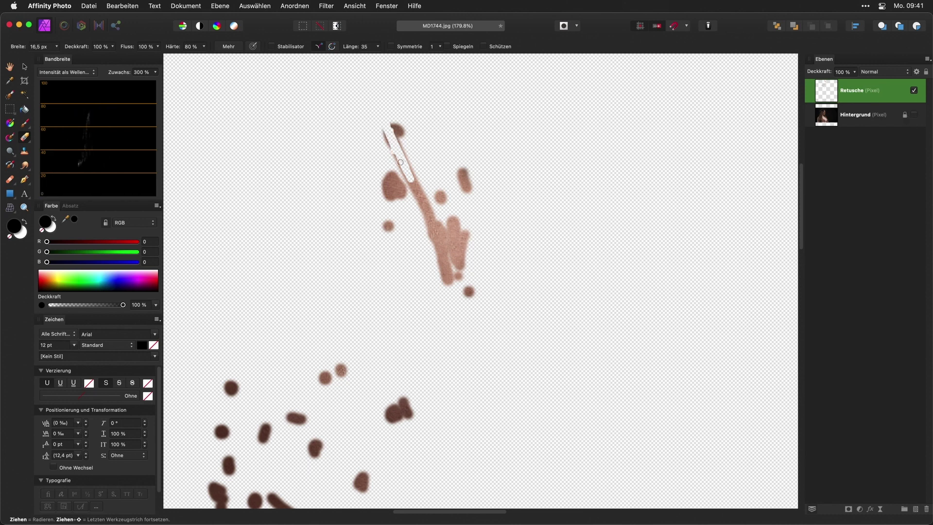
drag(418, 189, 403, 165)
click(914, 116)
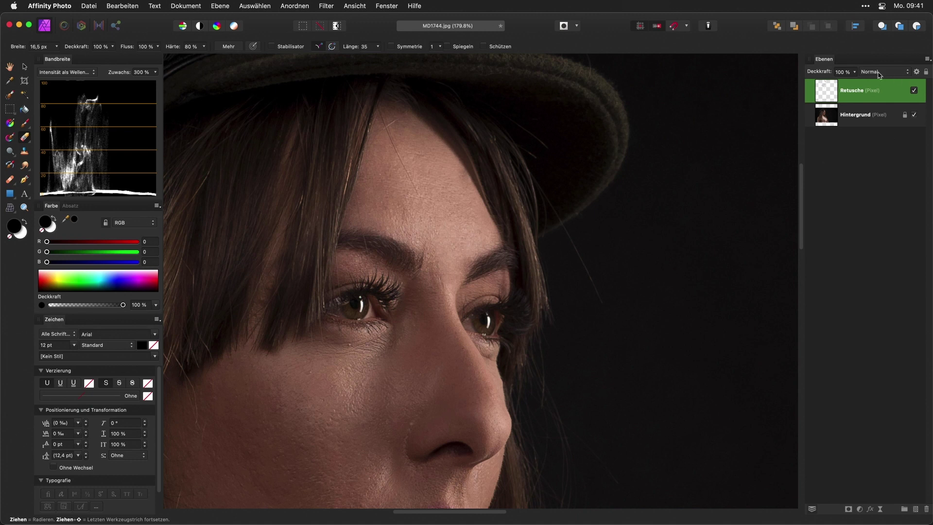
key(x)
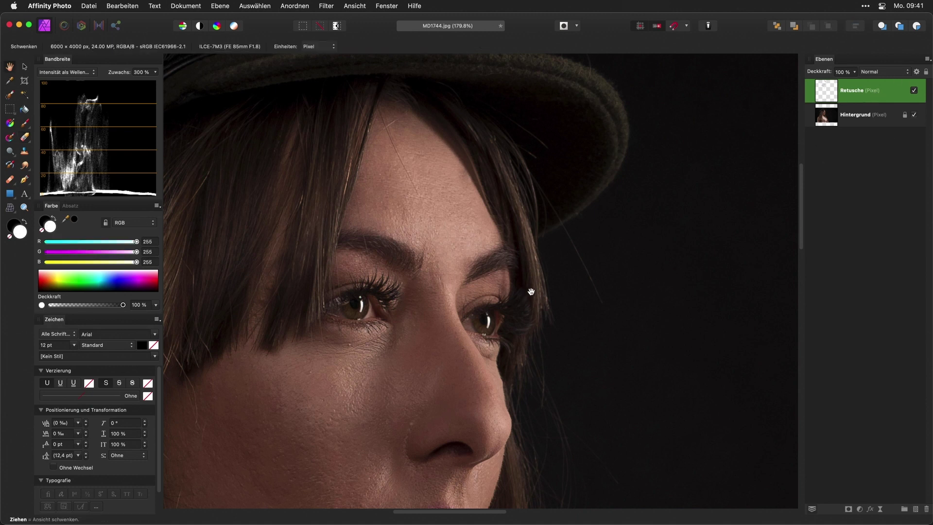
key(h)
scroll(527, 297, down, 5)
scroll(531, 304, up, 2)
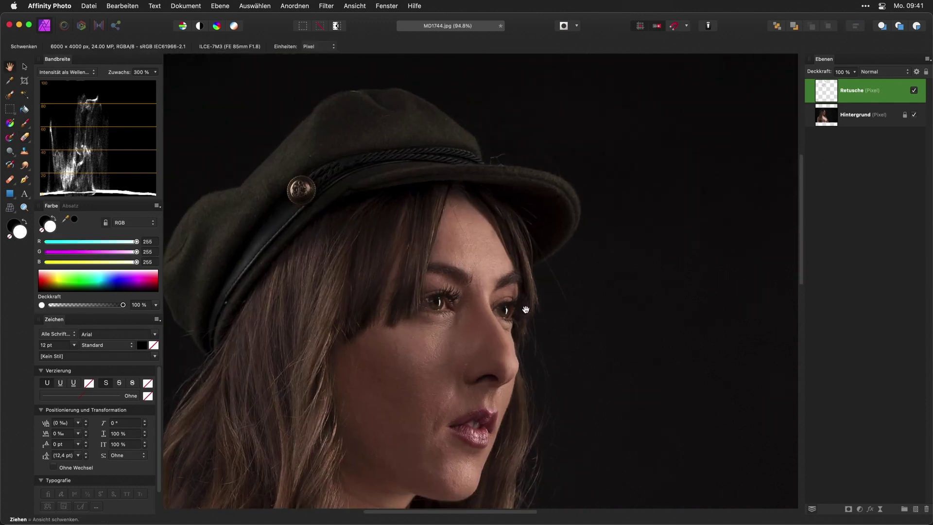
scroll(526, 305, up, 3)
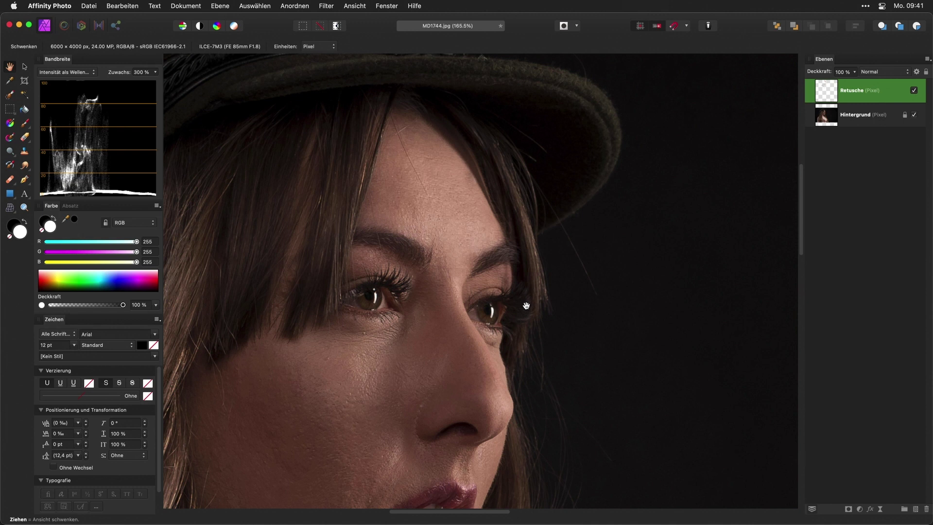
key(super+0)
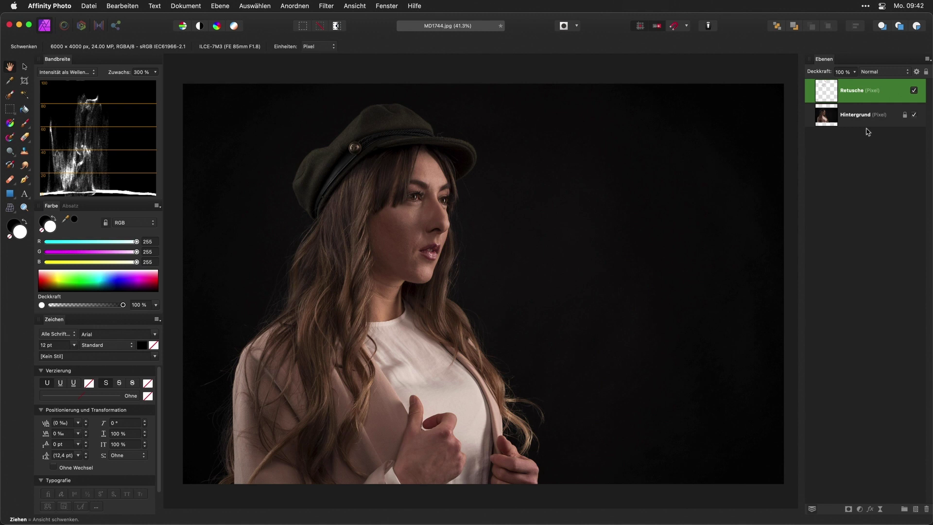
- Merge all visible layers into a new layer named 'gesamt' and enter the Liquify persona
key(alt+shift+super+e)
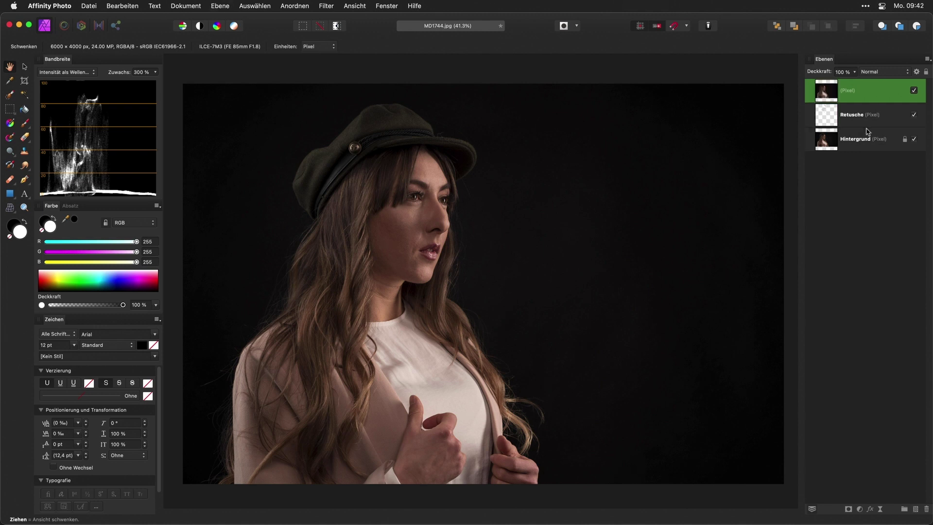
double_click(848, 93)
text(gesamt)
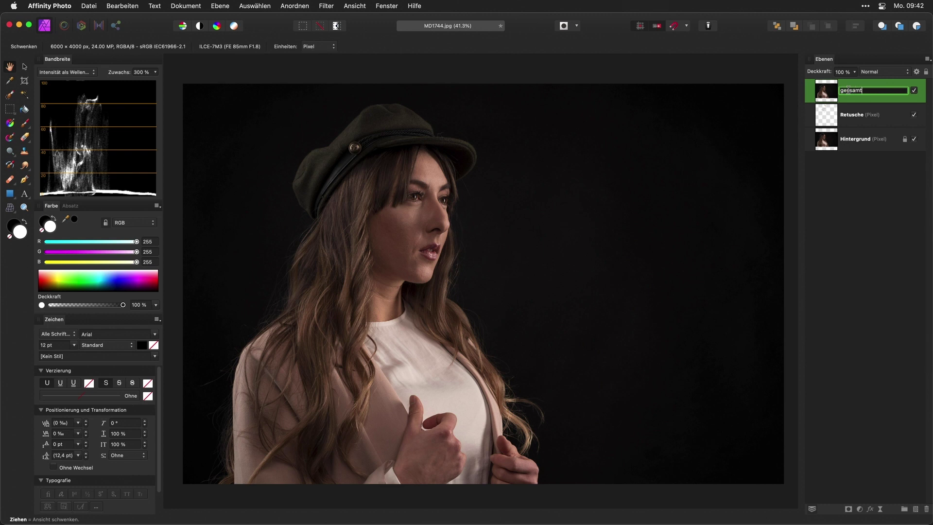
key(Return)
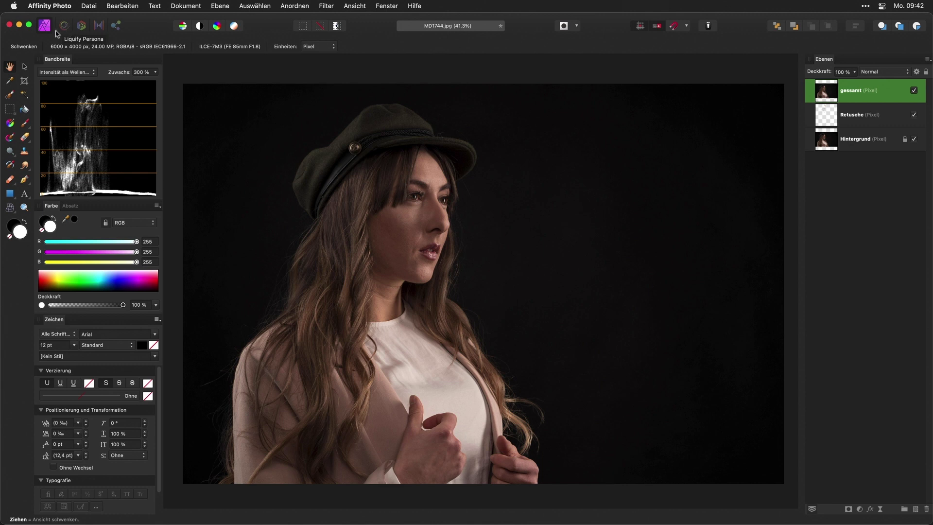
click(65, 29)
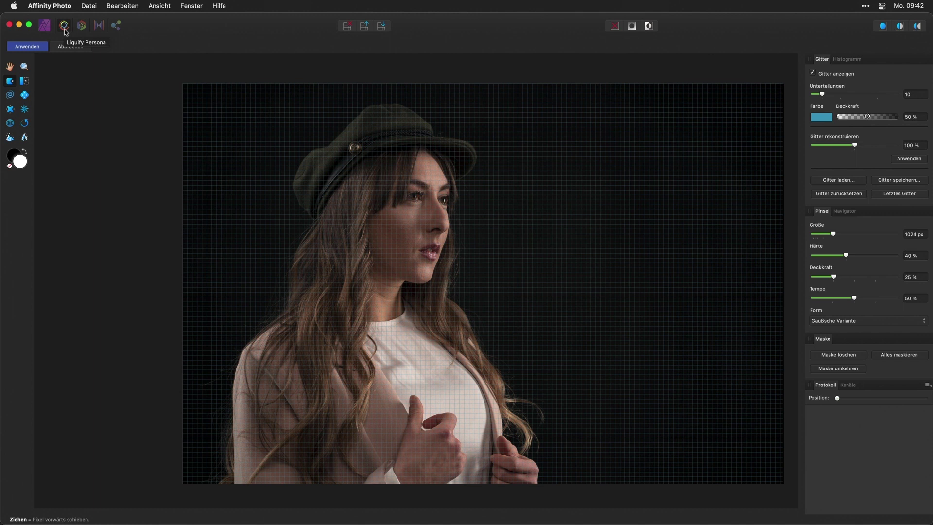
- Make the liquify mesh grid coarser and dimmer, hide it, and shrink the liquify brush
click(838, 76)
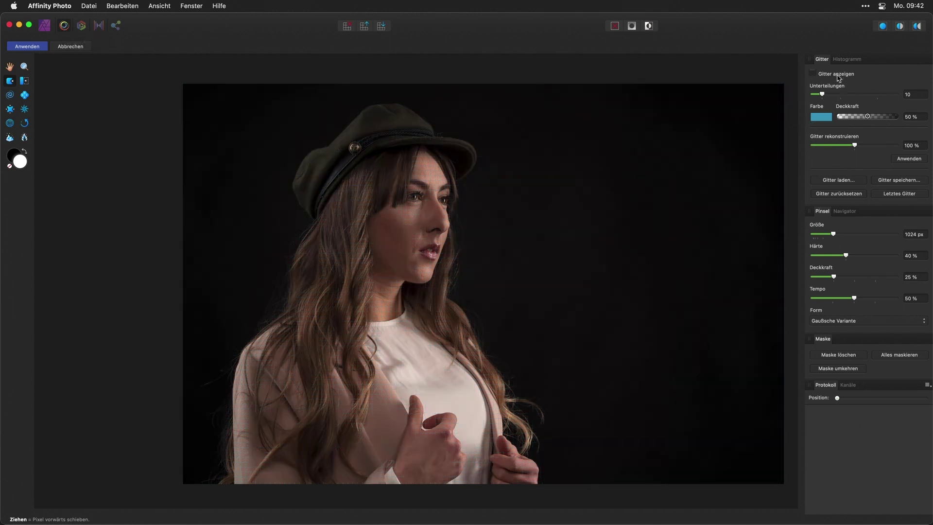
click(844, 77)
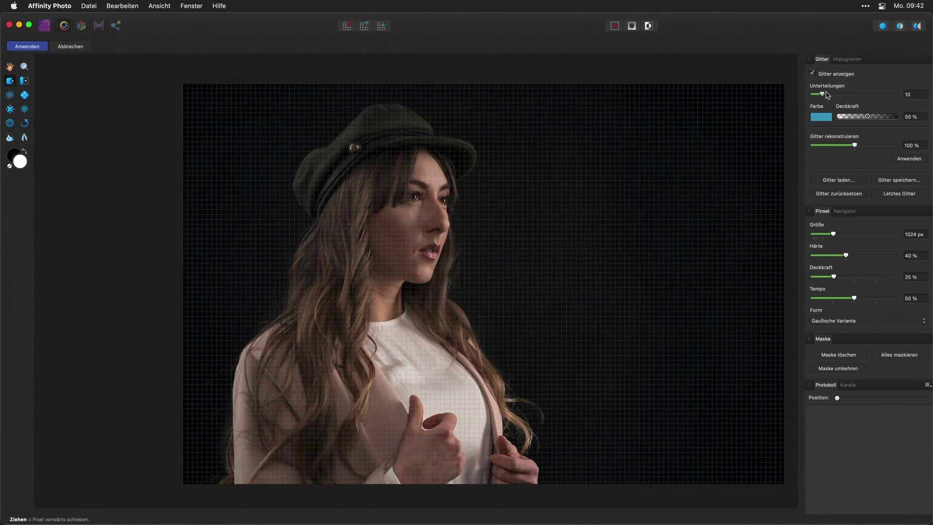
drag(827, 95, 818, 96)
drag(887, 117, 871, 119)
click(828, 76)
click(831, 76)
click(833, 74)
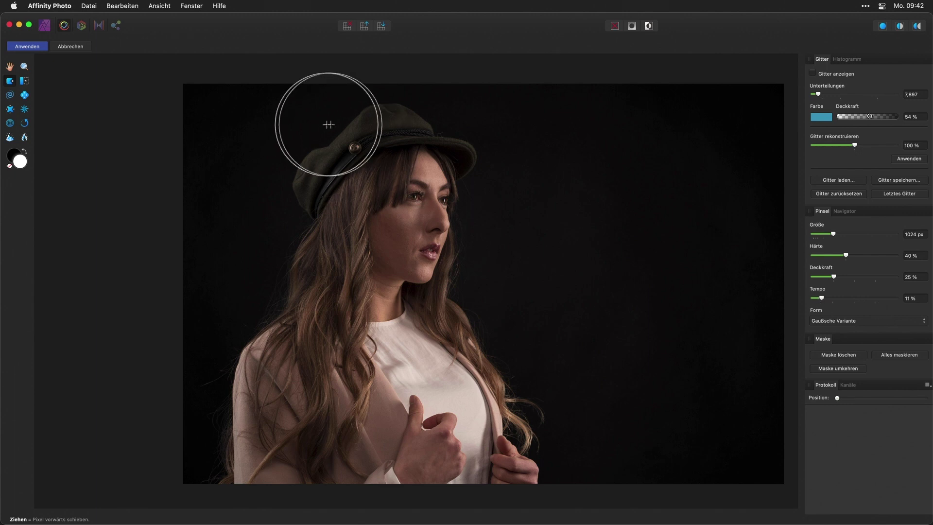
mouse_move(330, 143)
mouse_down()
mouse_move(294, 136)
mouse_move(324, 139)
mouse_move(320, 150)
mouse_move(327, 143)
mouse_up()
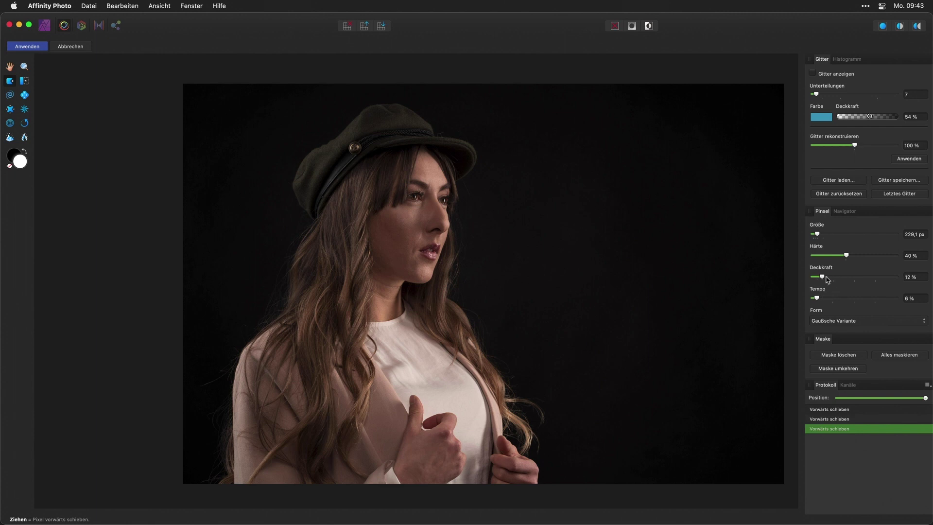
- Push the cap's edges and the background outward, with the mesh shown at 100% opacity
drag(323, 149, 365, 107)
key(])
drag(365, 106, 398, 98)
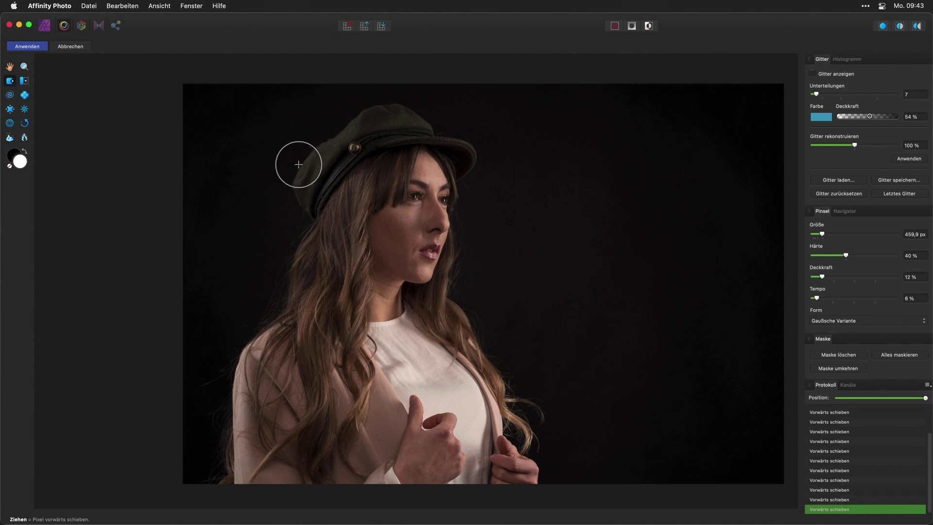
mouse_move(305, 151)
mouse_down()
mouse_move(295, 205)
mouse_move(291, 183)
mouse_move(310, 142)
mouse_move(374, 140)
mouse_up()
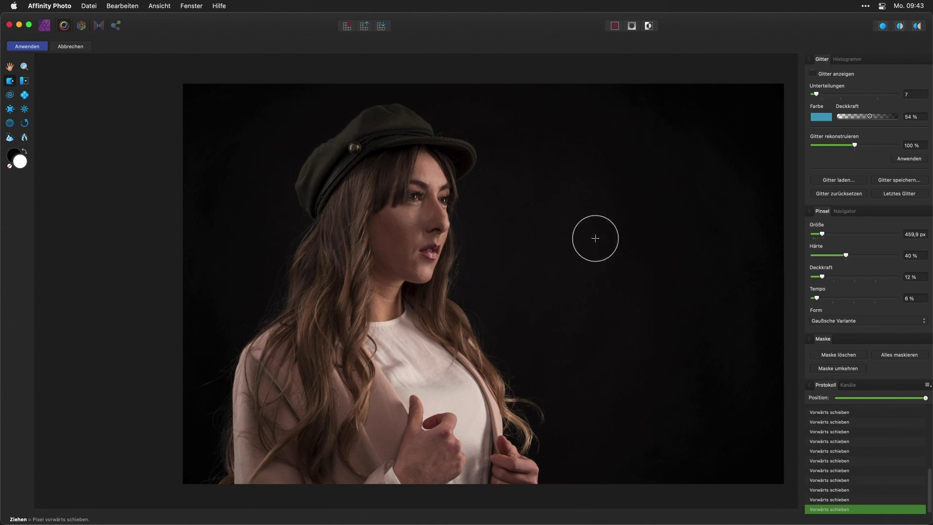
click(822, 75)
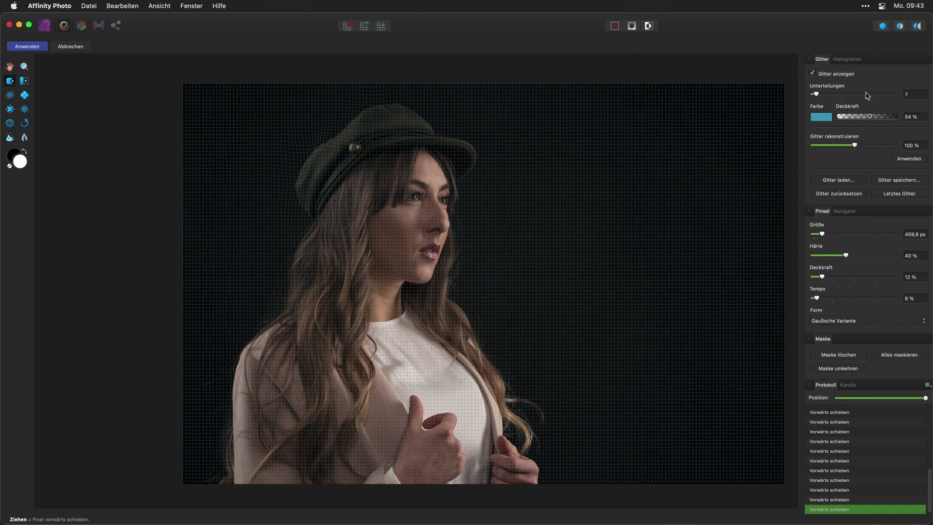
drag(869, 117, 906, 118)
drag(316, 146, 298, 165)
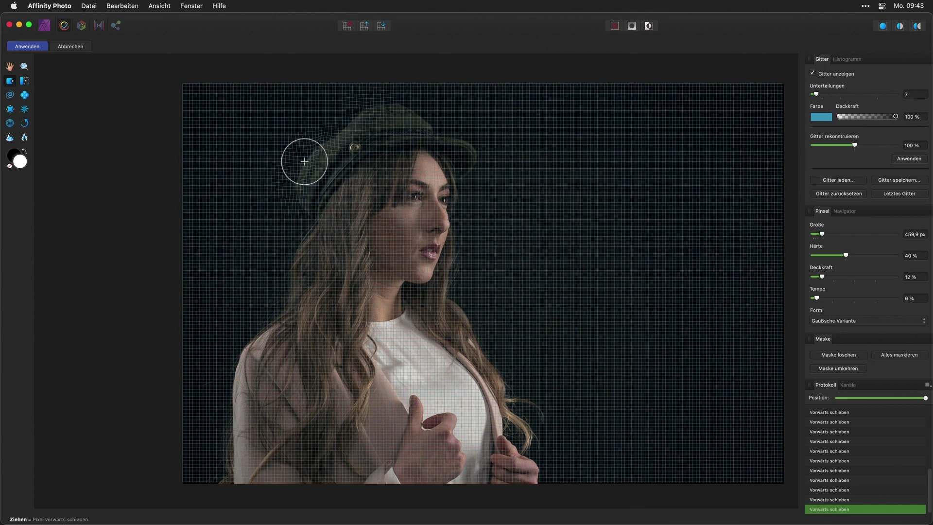
drag(594, 141, 593, 176)
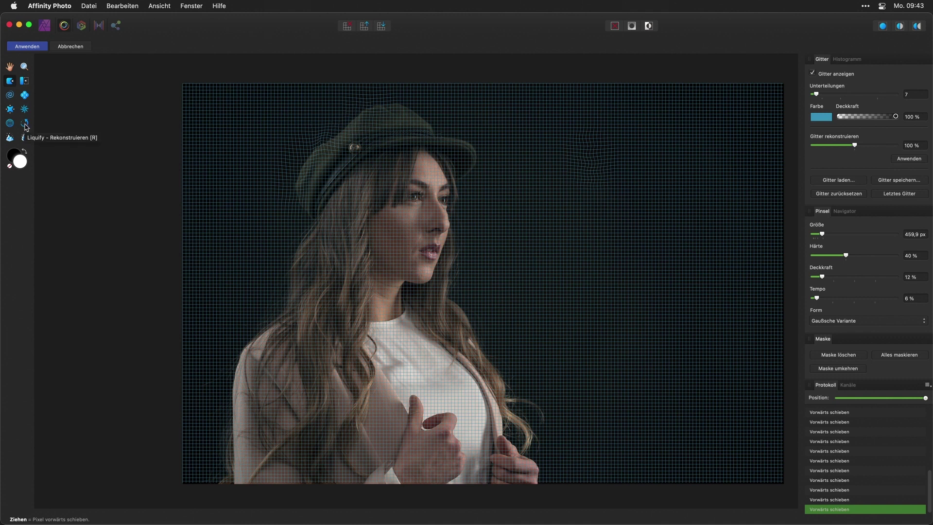
- Reconstruct the warped background and the cap's left edge and top back toward the original, hiding the mesh
click(25, 123)
mouse_move(599, 140)
mouse_down()
mouse_move(568, 144)
mouse_move(608, 141)
mouse_move(597, 204)
mouse_move(575, 200)
mouse_move(610, 216)
mouse_move(598, 193)
mouse_move(585, 214)
mouse_up()
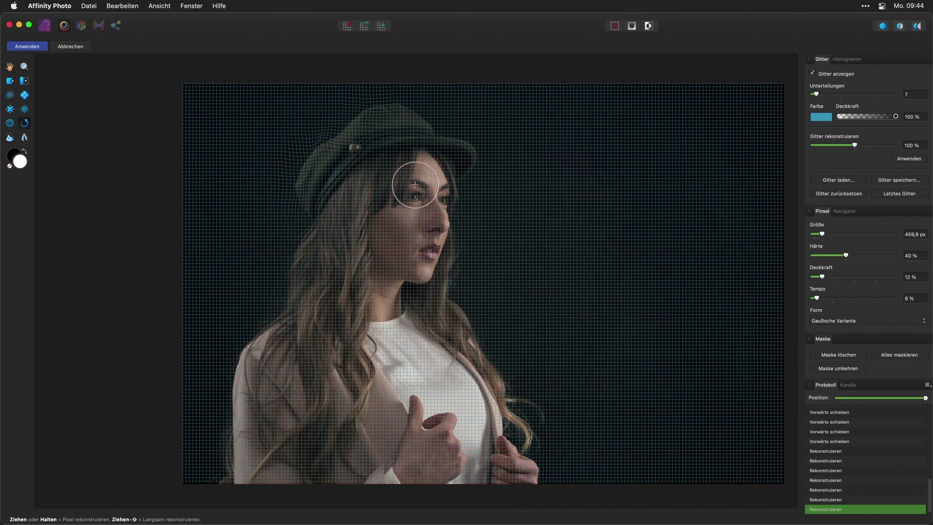
click(813, 73)
mouse_move(344, 162)
mouse_down()
mouse_move(327, 141)
mouse_move(294, 184)
mouse_move(312, 156)
mouse_up()
mouse_move(342, 129)
mouse_down()
mouse_move(384, 105)
mouse_move(344, 120)
mouse_up()
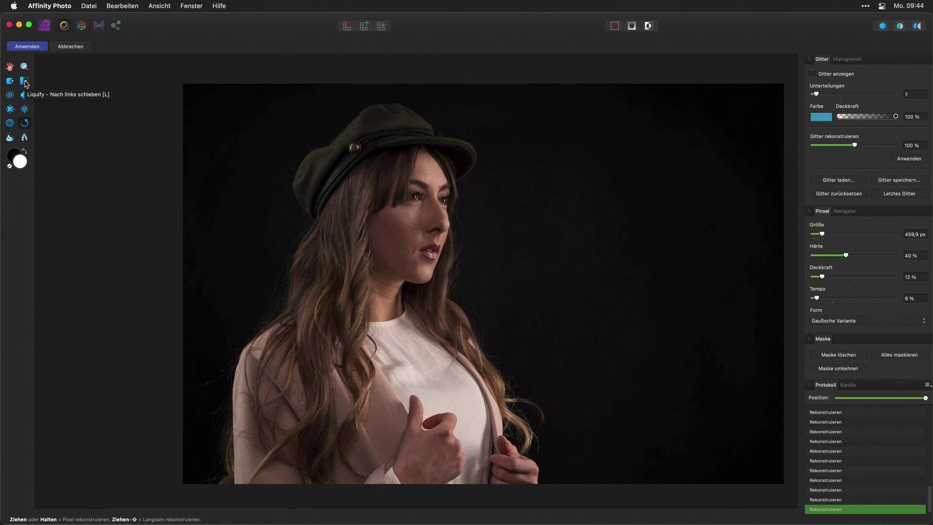
- Use Push Left strokes to reshape the cap's left side and edge down past the band
click(28, 84)
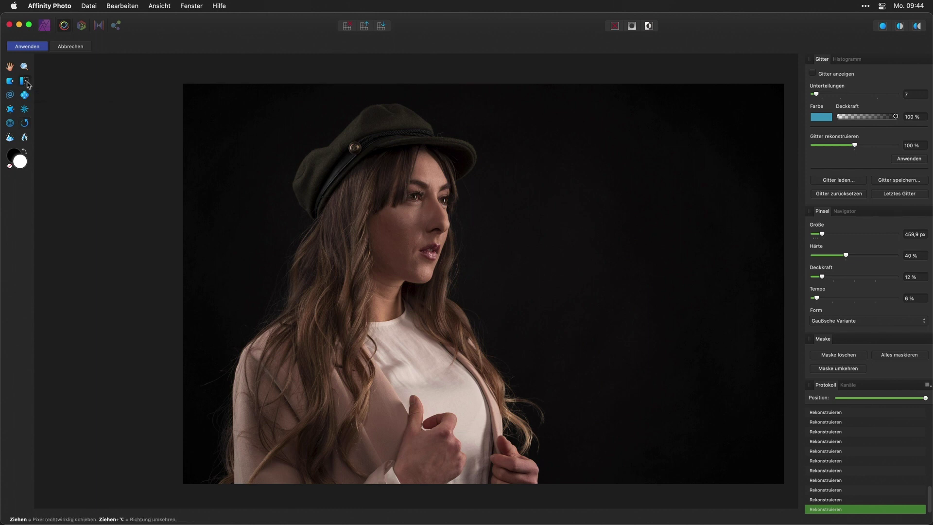
scroll(334, 143, up, 2)
scroll(334, 144, up, 2)
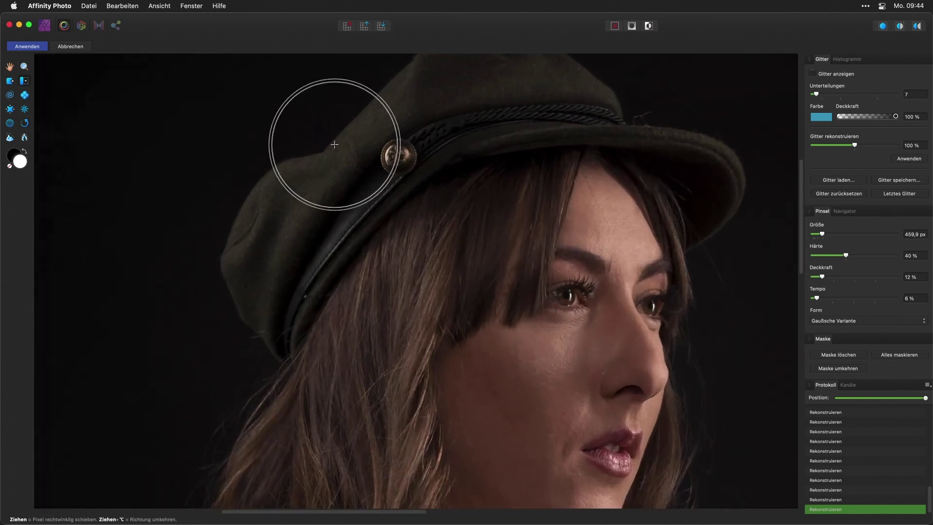
scroll(335, 144, up, 2)
mouse_move(334, 144)
mouse_down()
mouse_move(296, 150)
mouse_move(270, 173)
mouse_up()
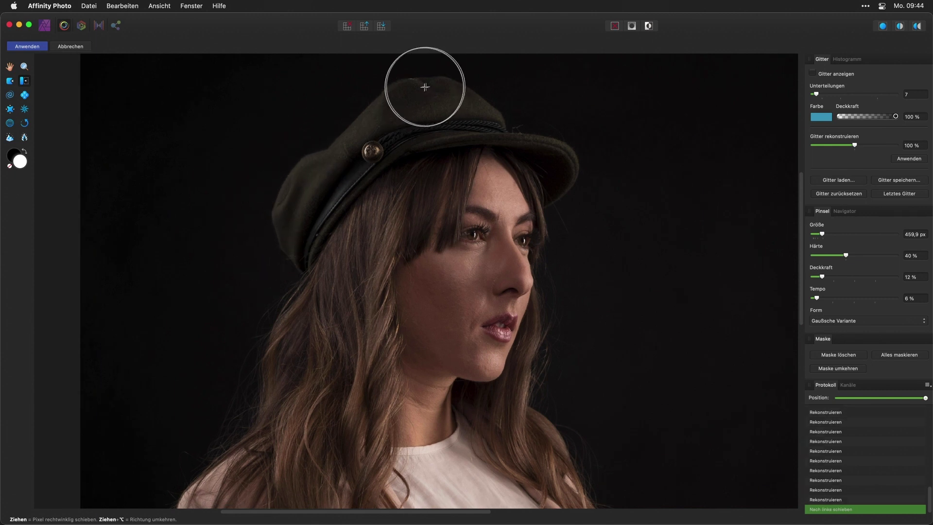
scroll(467, 190, up, 3)
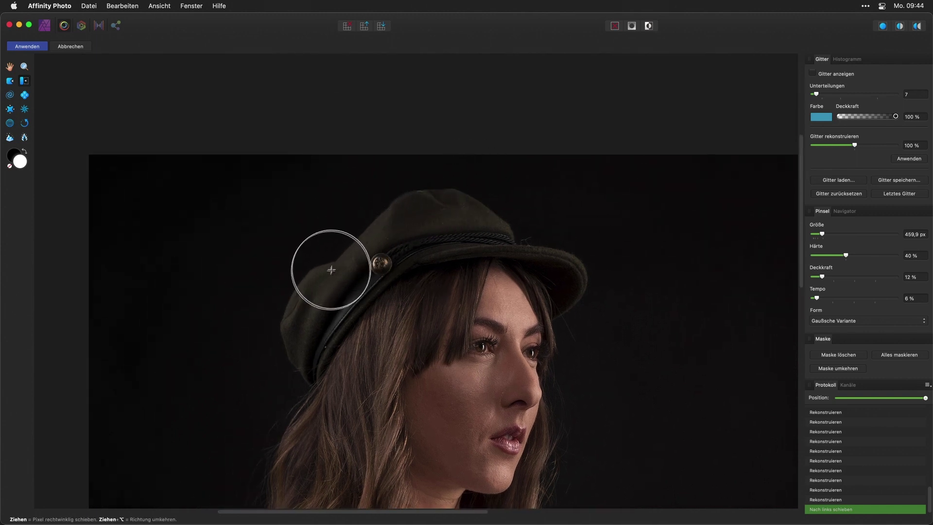
drag(333, 232, 332, 266)
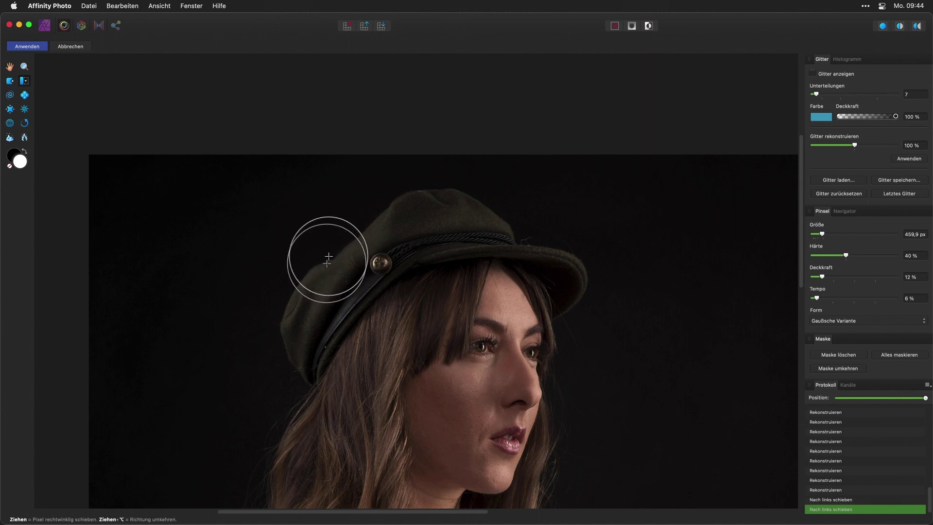
drag(330, 263, 351, 237)
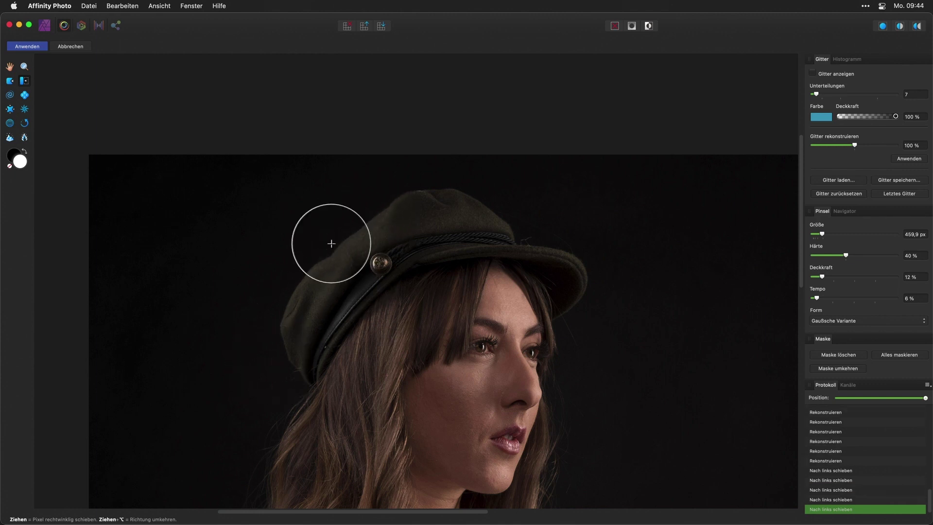
drag(377, 334, 342, 385)
drag(266, 333, 279, 362)
- Enlarge the brush to about 930 px, undo one stroke, and reshape the hair over the shoulder
scroll(389, 448, down, 8)
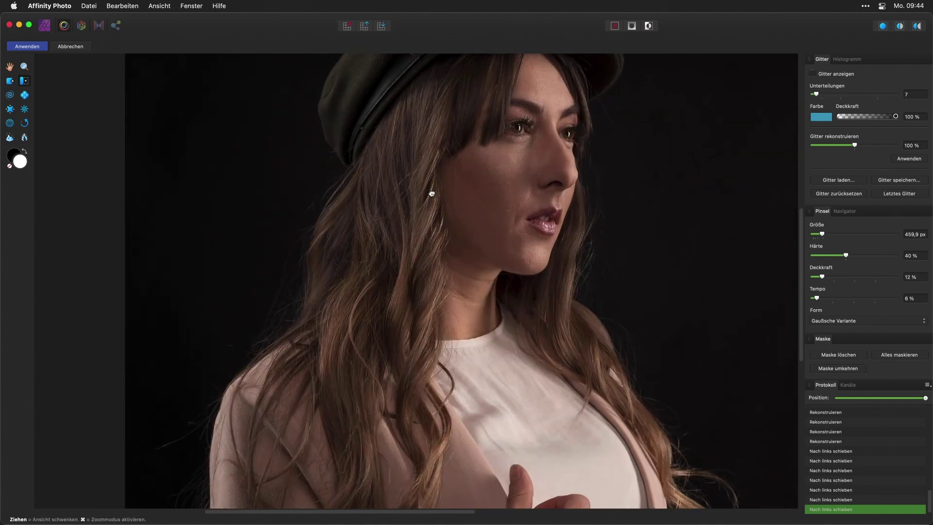
scroll(426, 191, down, 3)
mouse_move(244, 310)
mouse_down()
mouse_move(272, 312)
mouse_move(261, 304)
mouse_move(262, 440)
mouse_up()
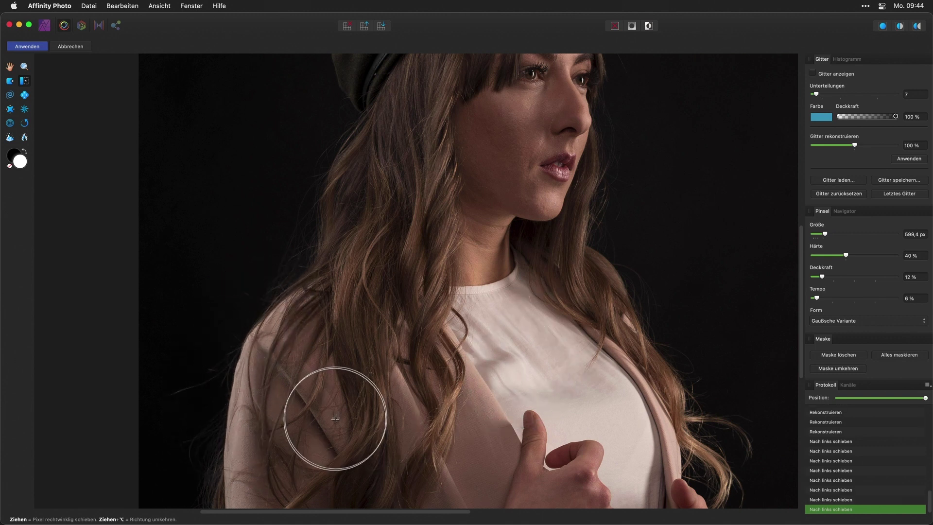
key(super+z)
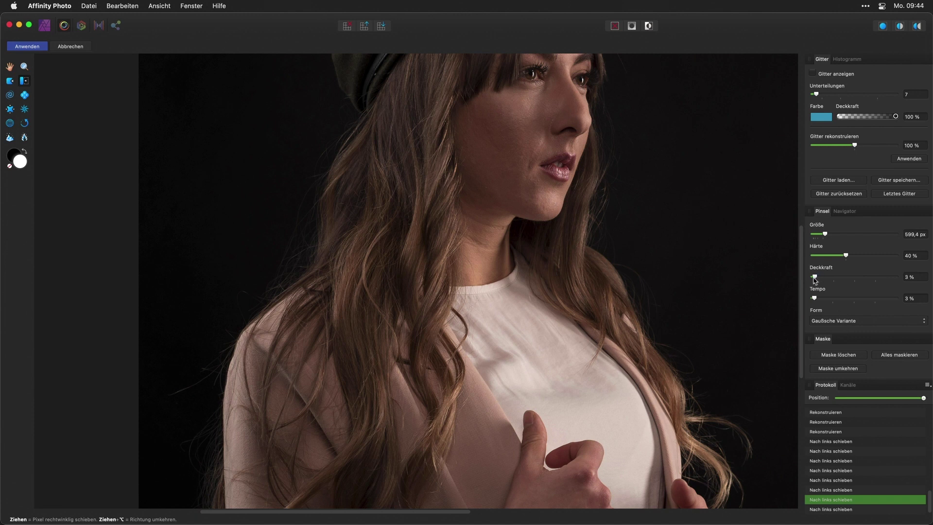
drag(244, 309, 217, 390)
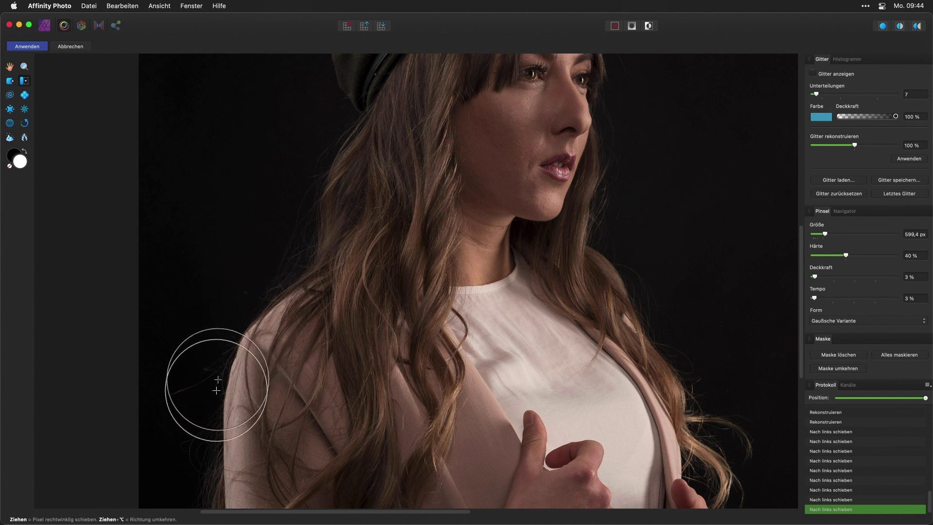
drag(283, 416, 252, 435)
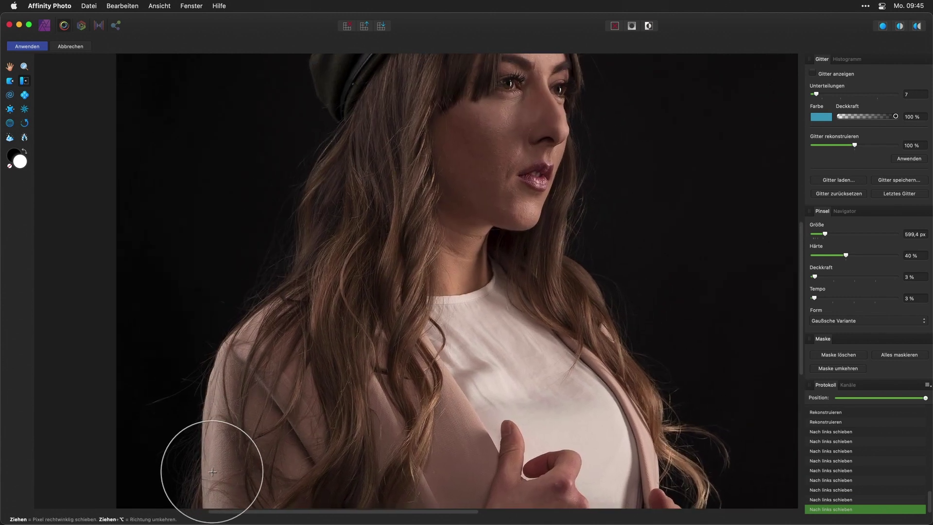
scroll(212, 471, up, 5)
scroll(343, 416, right, 3)
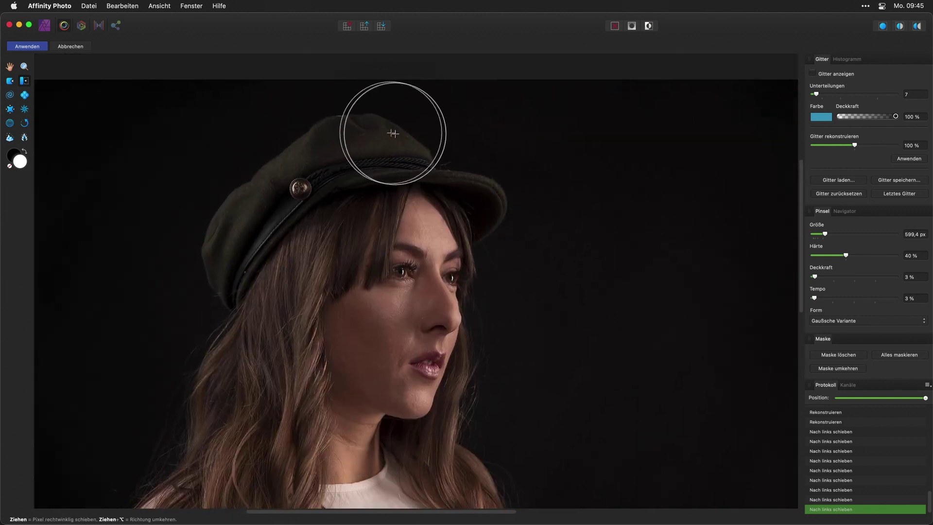
- Shrink the brush to about 275 px, show the mesh, and smooth the top of the cap
drag(393, 133, 385, 126)
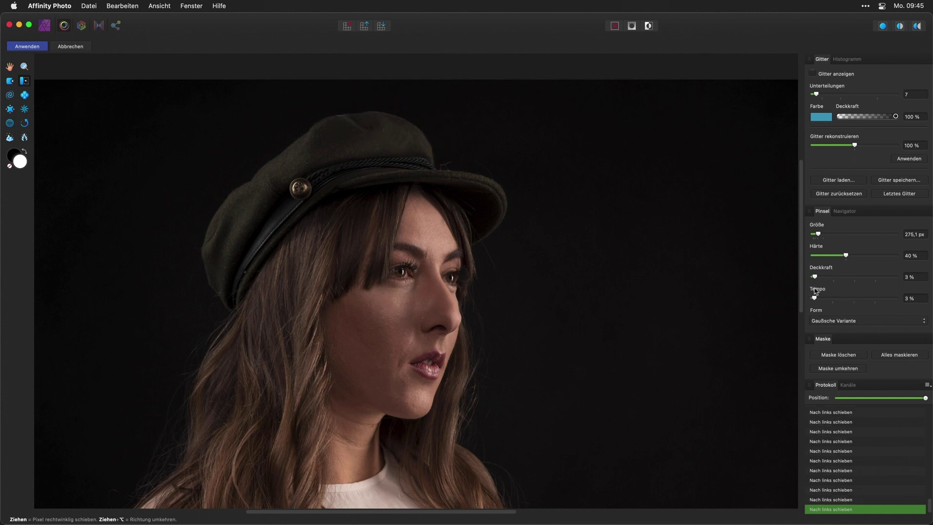
click(812, 73)
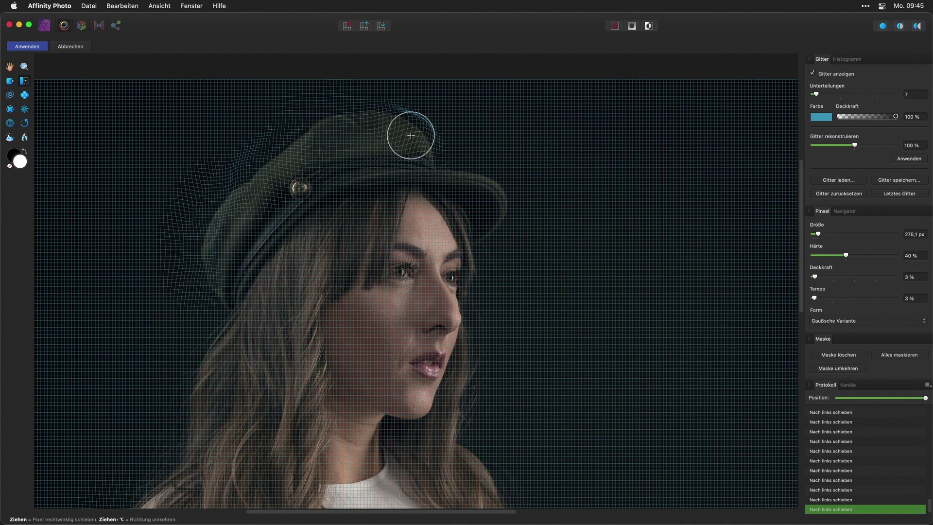
drag(411, 135, 437, 121)
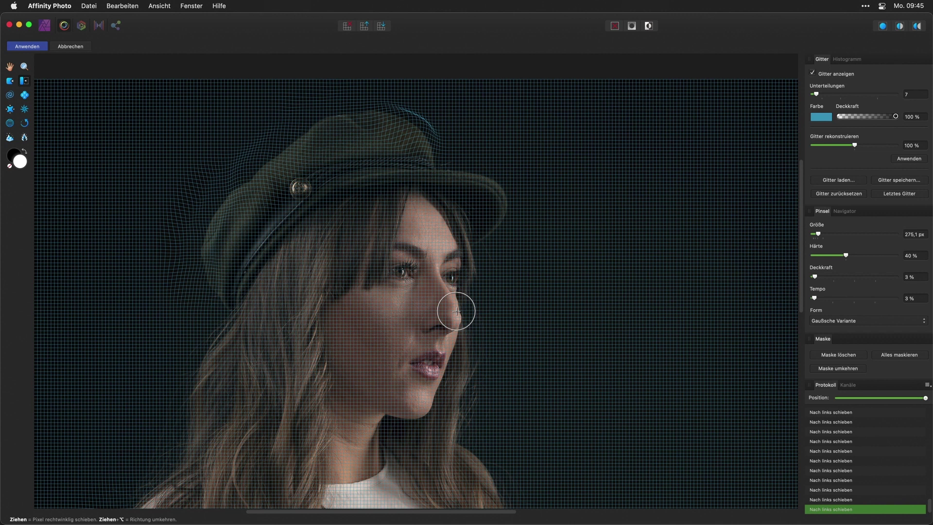
scroll(453, 308, down, 3)
click(10, 67)
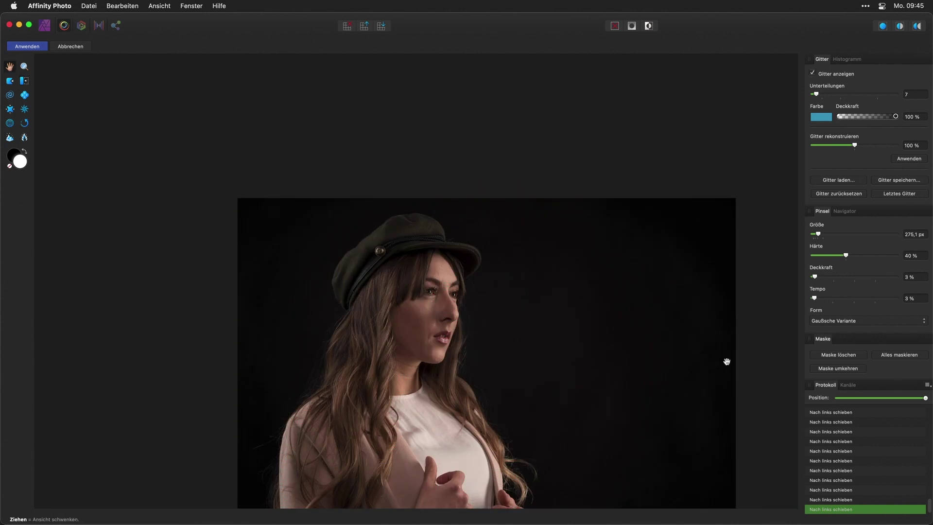
- Apply the liquify warp and toggle the layer to compare the portrait with and without it
key(Return)
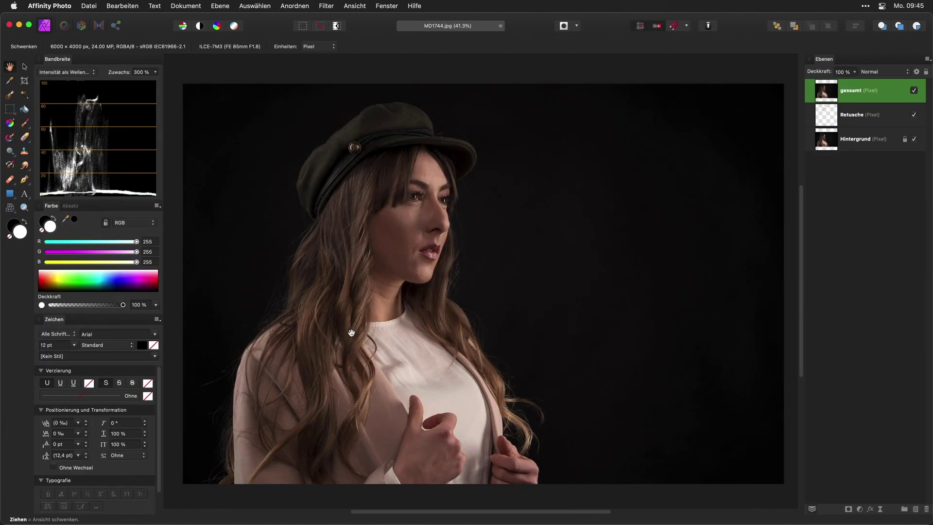
click(914, 90)
click(915, 91)
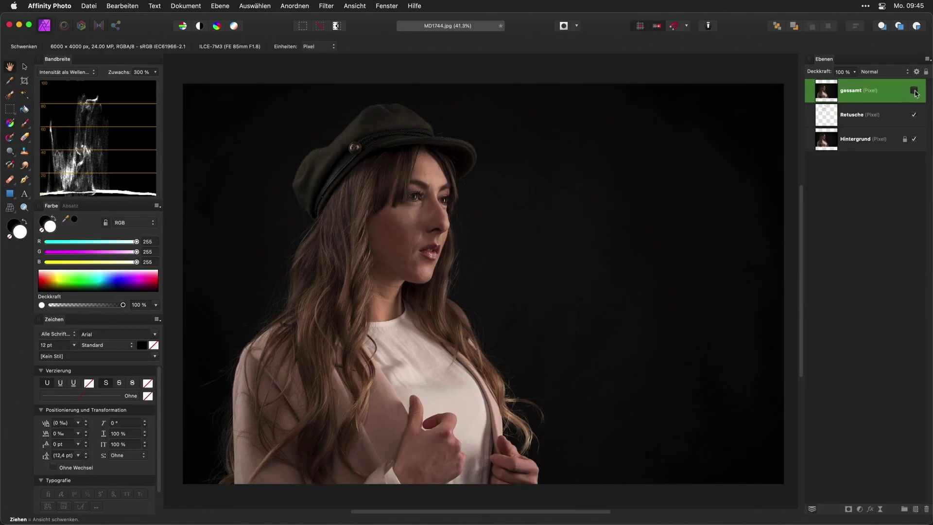
click(915, 93)
click(914, 93)
- Rename the liquified layer to 'verflüssigen' and compare the image with it hidden
double_click(854, 92)
text(verflüssigen)
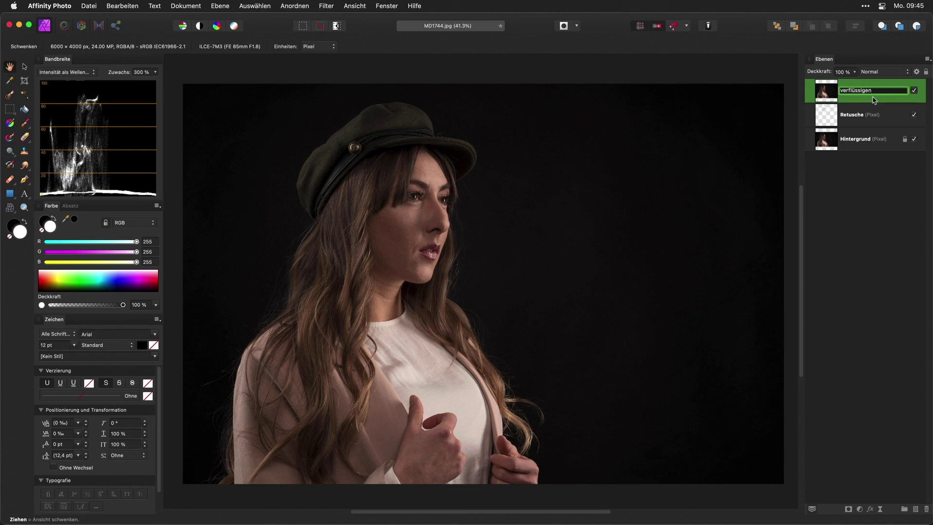
key(Return)
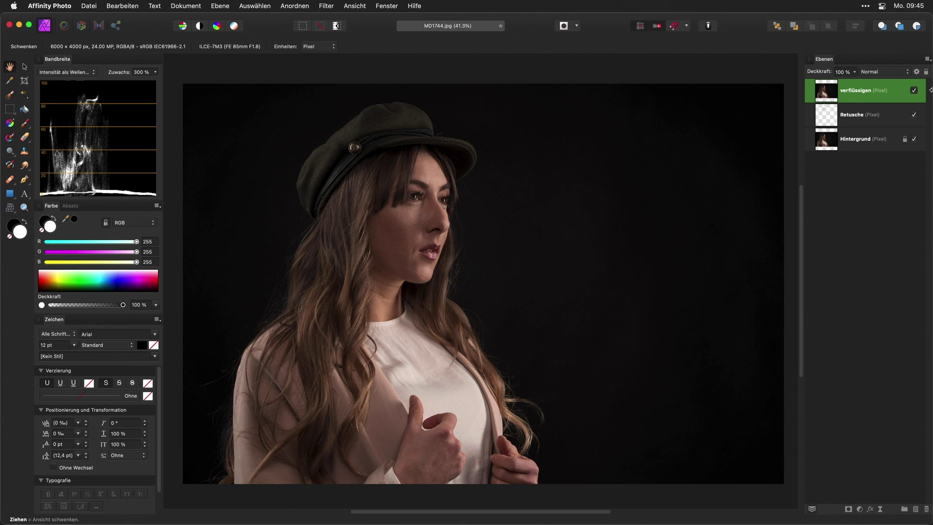
click(914, 91)
click(914, 90)
click(913, 90)
click(860, 509)
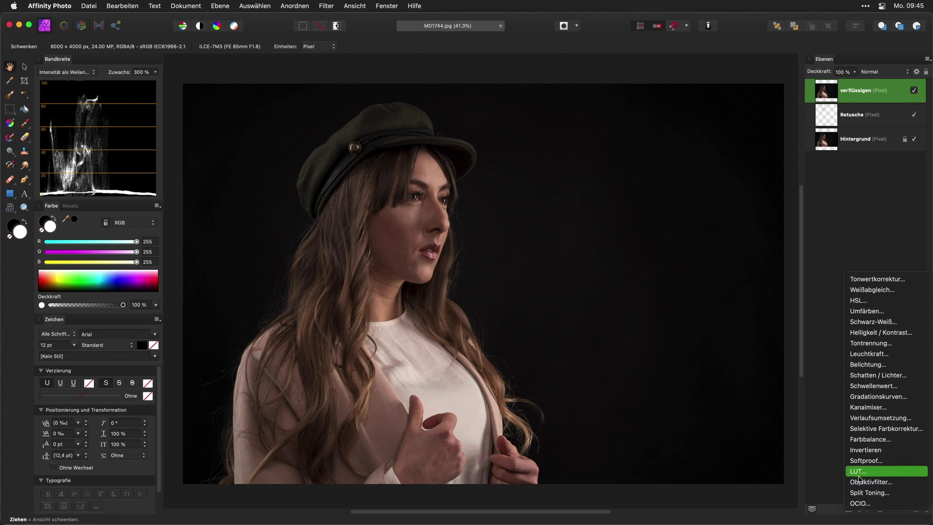
- Add a Gradient Map adjustment above the portrait and open its settings
click(880, 419)
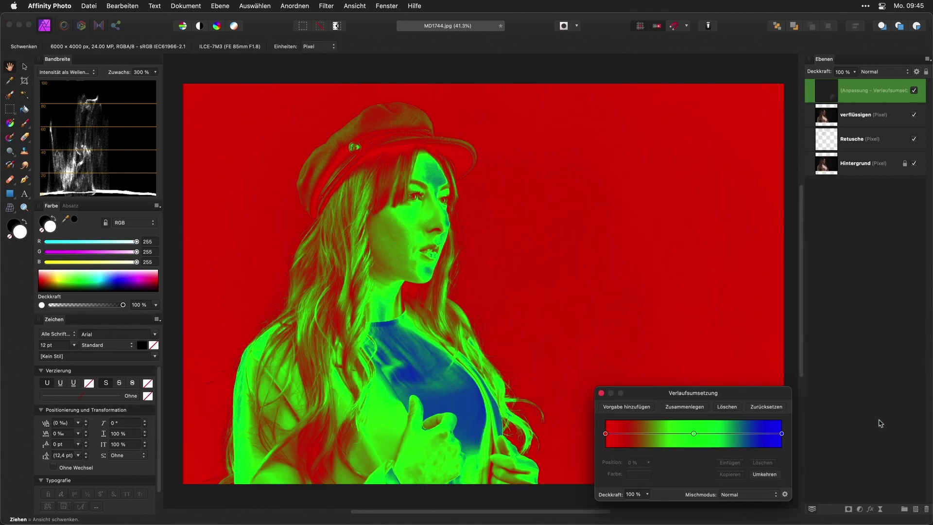
click(693, 436)
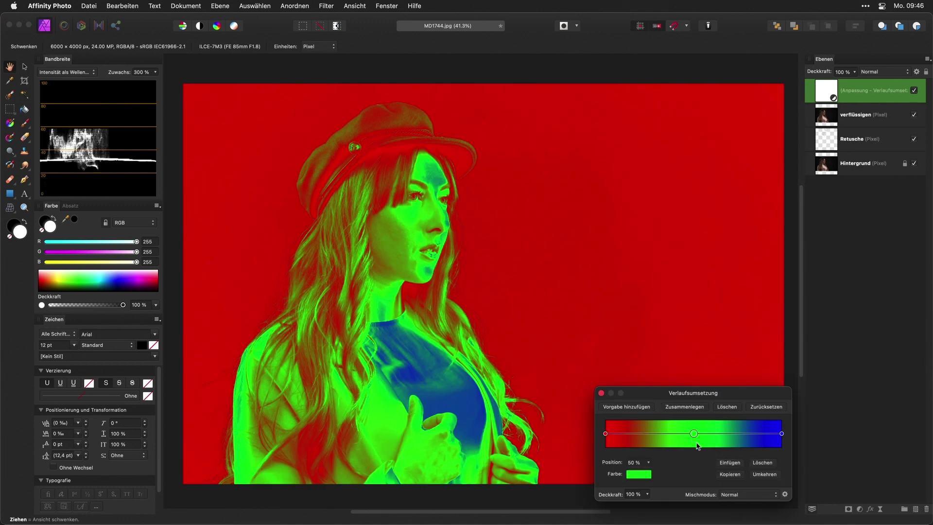
key(super+z)
key(super+shift+z)
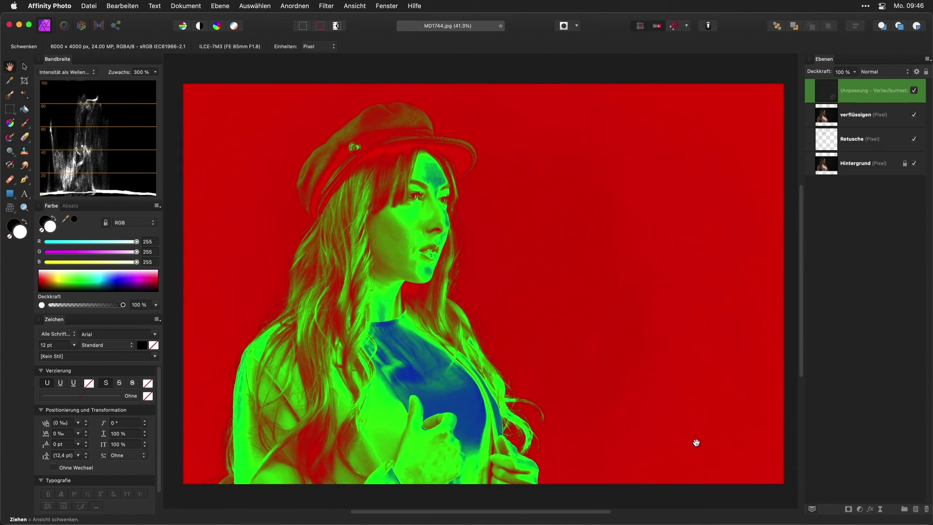
double_click(832, 95)
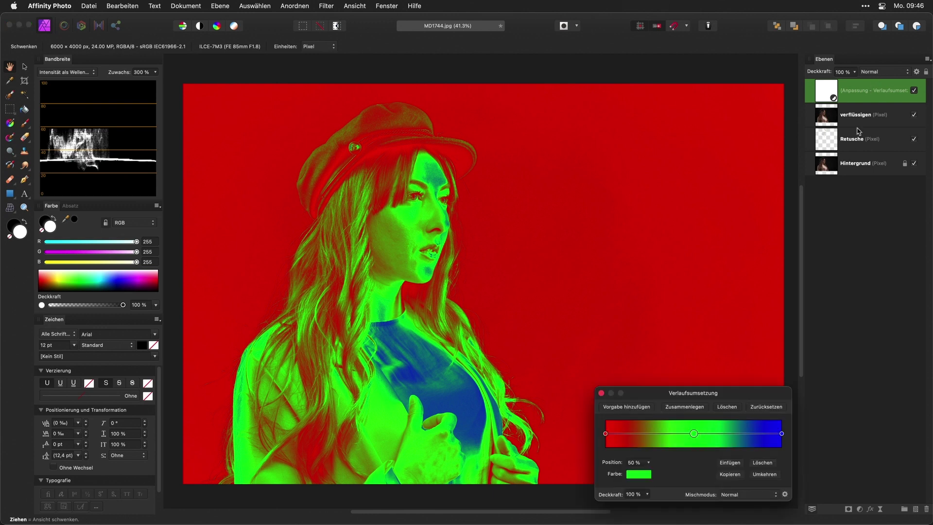
- Delete the middle green stop and colour the left gradient stop dark teal-blue
click(762, 463)
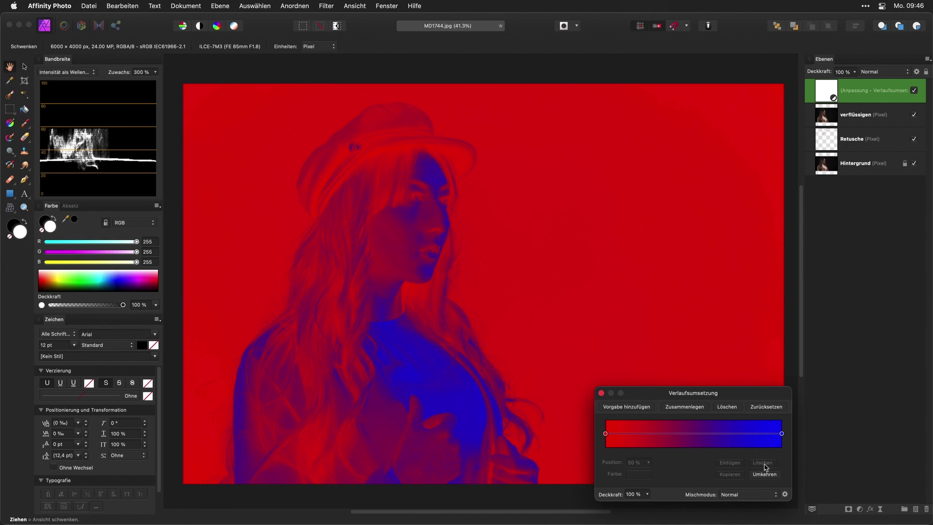
click(605, 433)
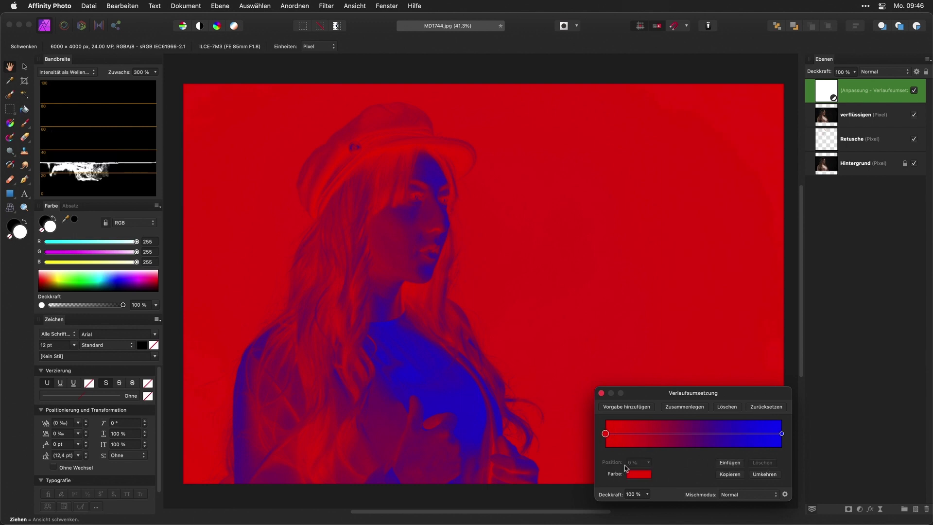
click(640, 475)
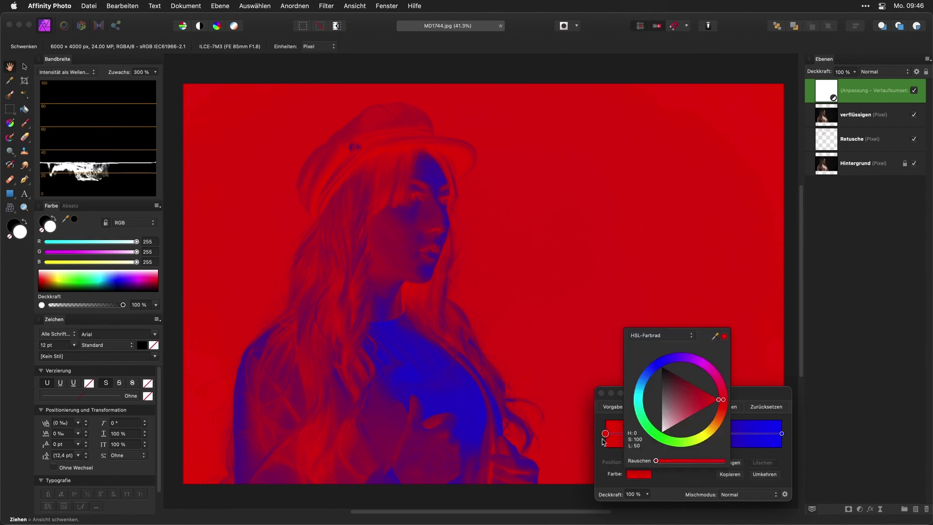
click(646, 384)
click(675, 415)
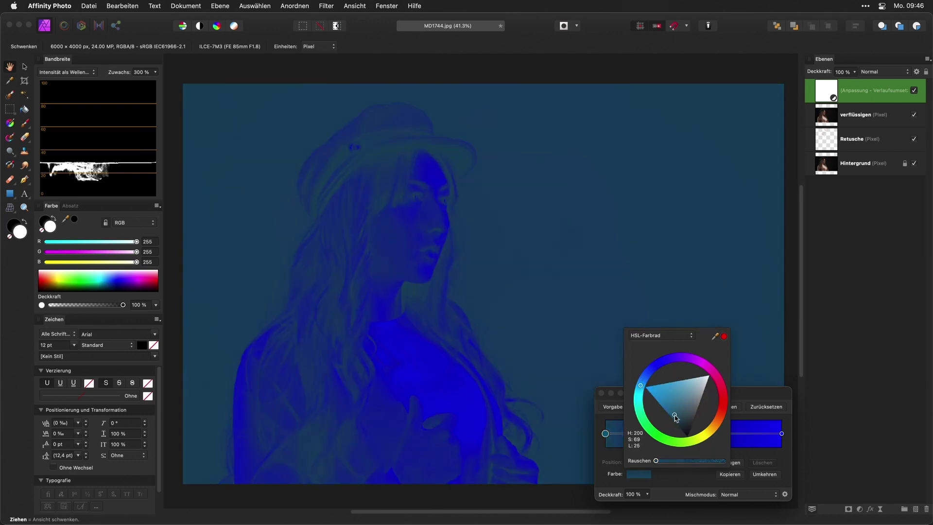
click(753, 457)
- Colour the right stop pale cream and set the gradient map's blend mode to Soft Light (Weiches Licht)
click(782, 433)
click(640, 474)
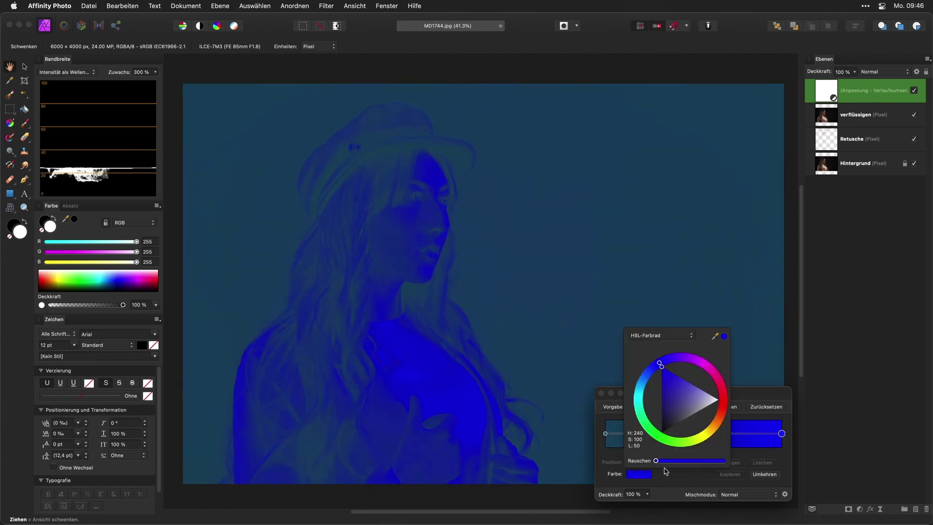
click(708, 432)
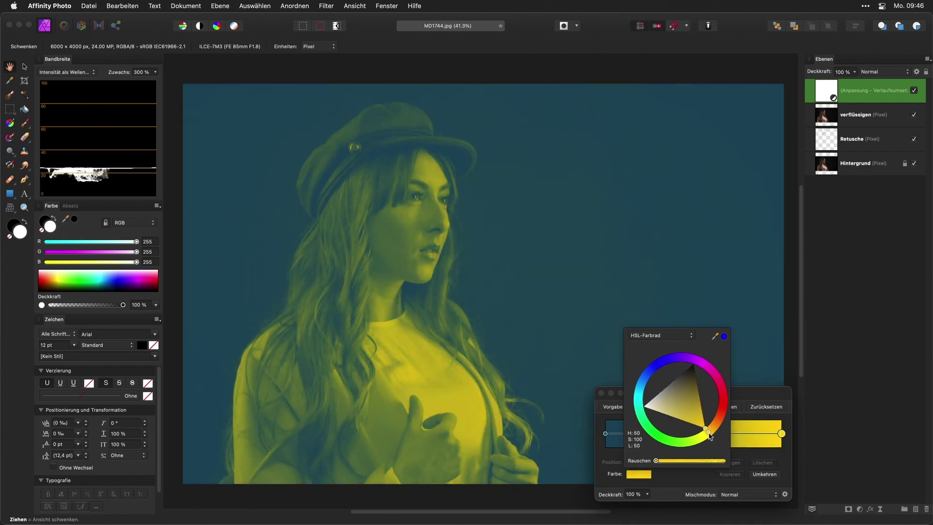
click(657, 409)
drag(660, 413, 658, 412)
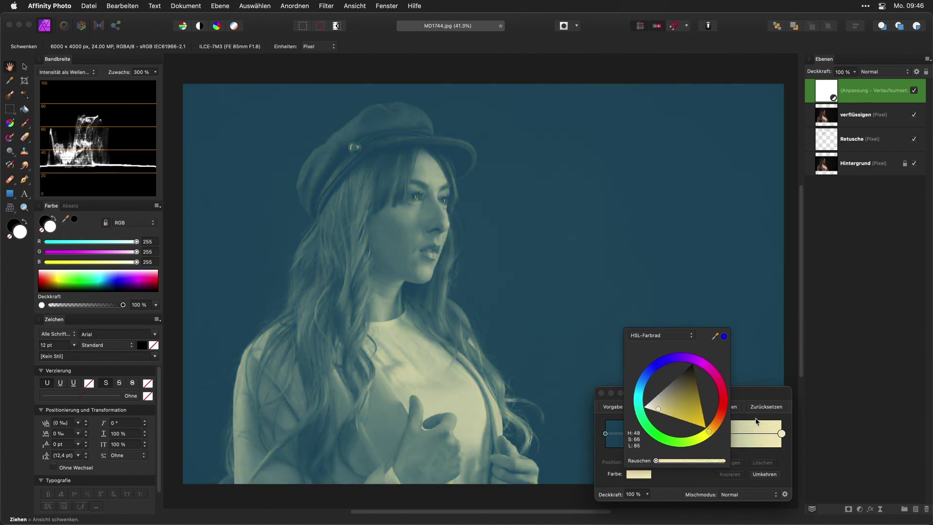
click(758, 392)
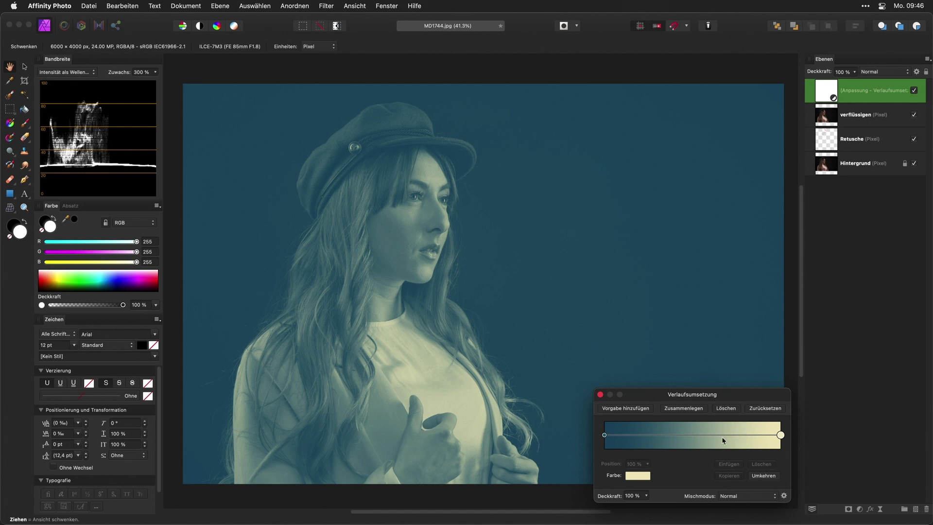
click(881, 71)
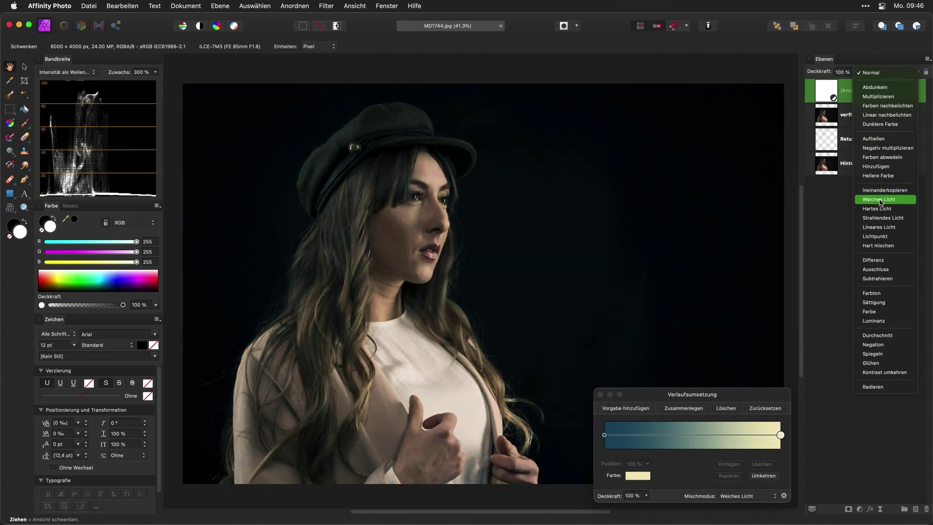
click(881, 200)
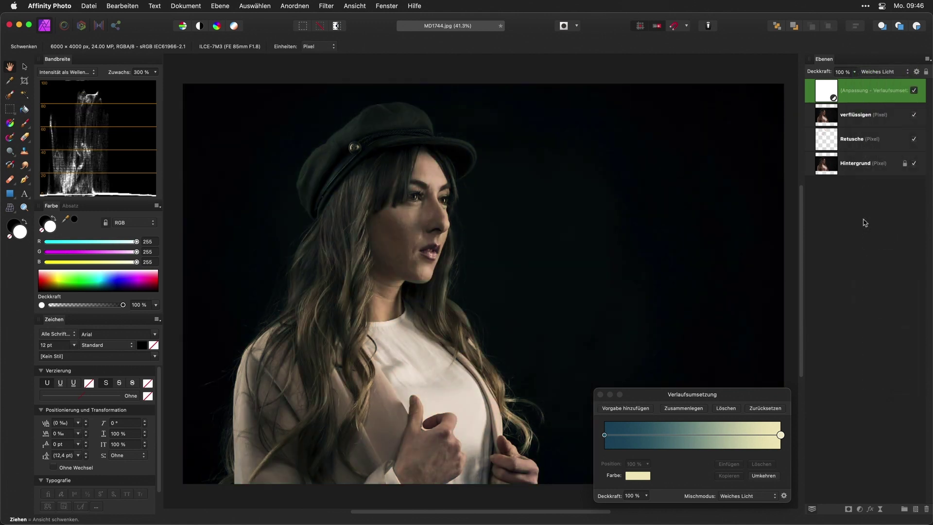
- Shift the left stop's hue toward teal-green and warm the right stop's cream toward orange
click(914, 91)
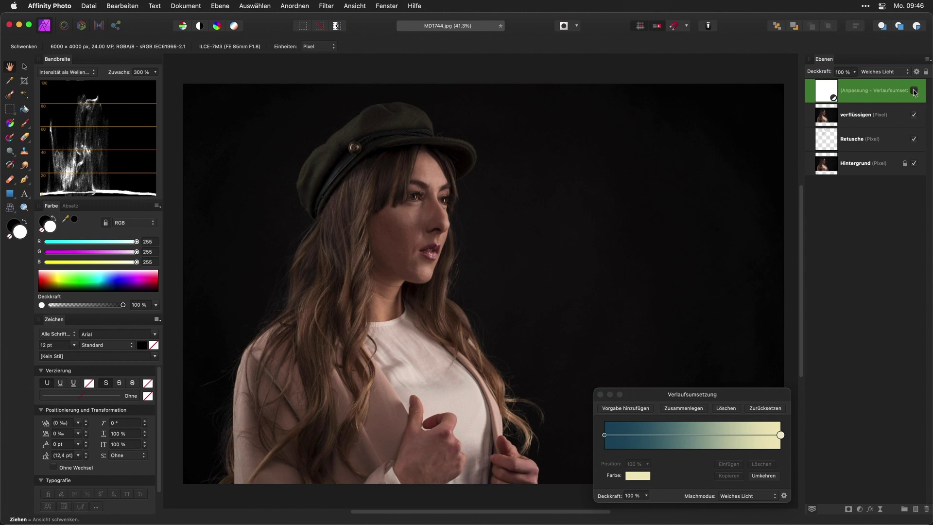
click(914, 91)
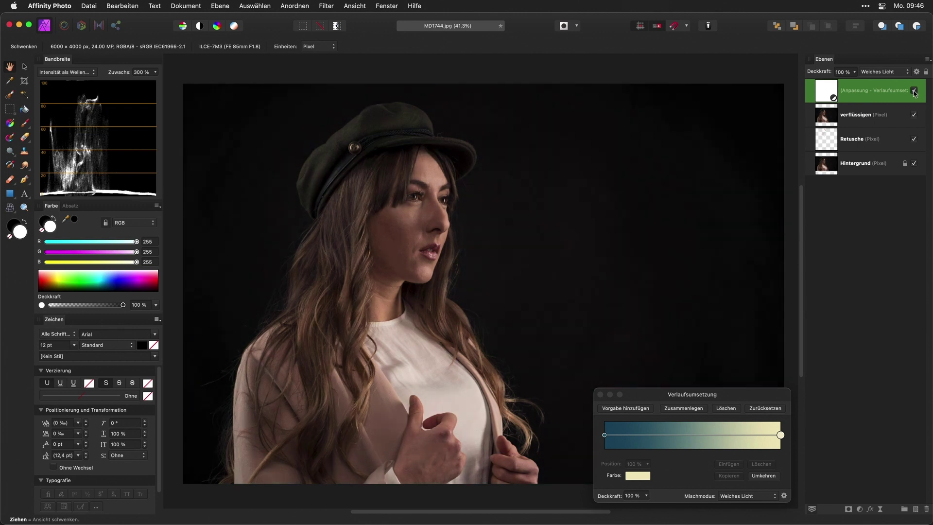
click(604, 435)
click(636, 476)
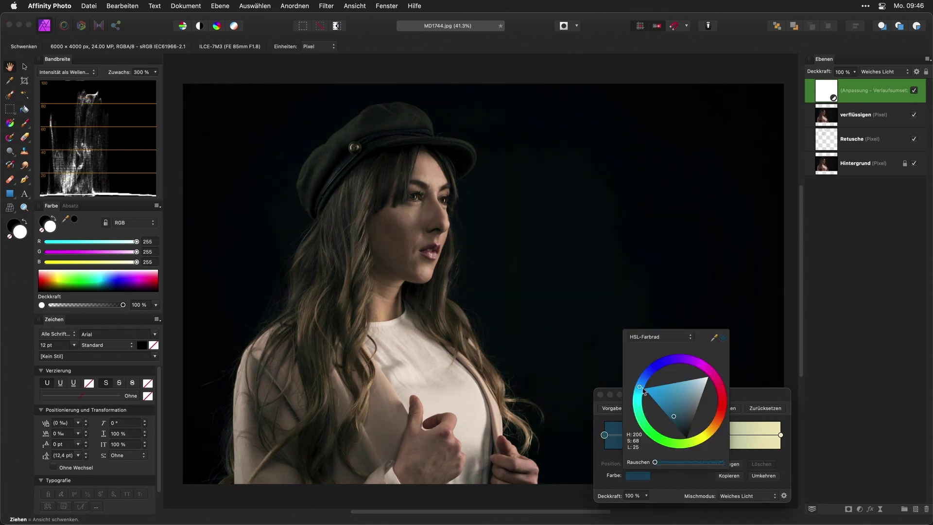
mouse_move(643, 390)
mouse_down()
mouse_move(637, 403)
mouse_move(689, 426)
mouse_up()
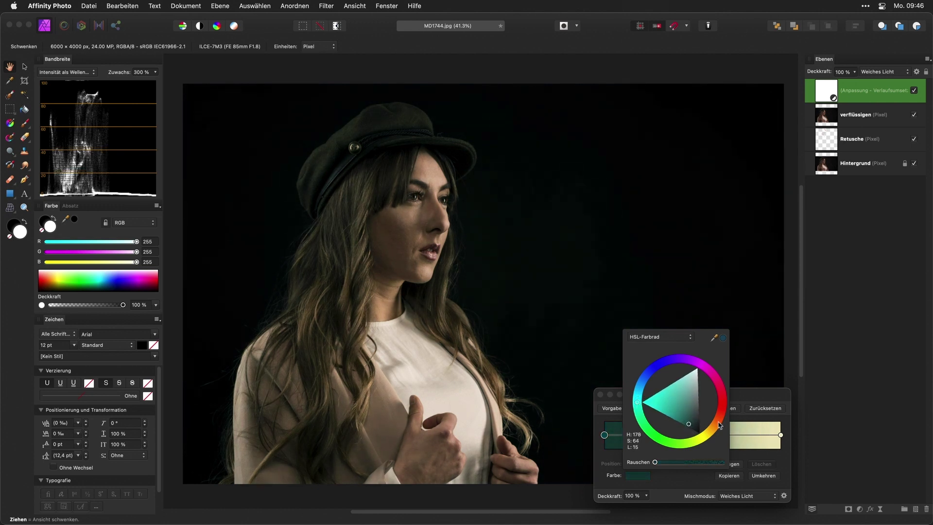
click(780, 435)
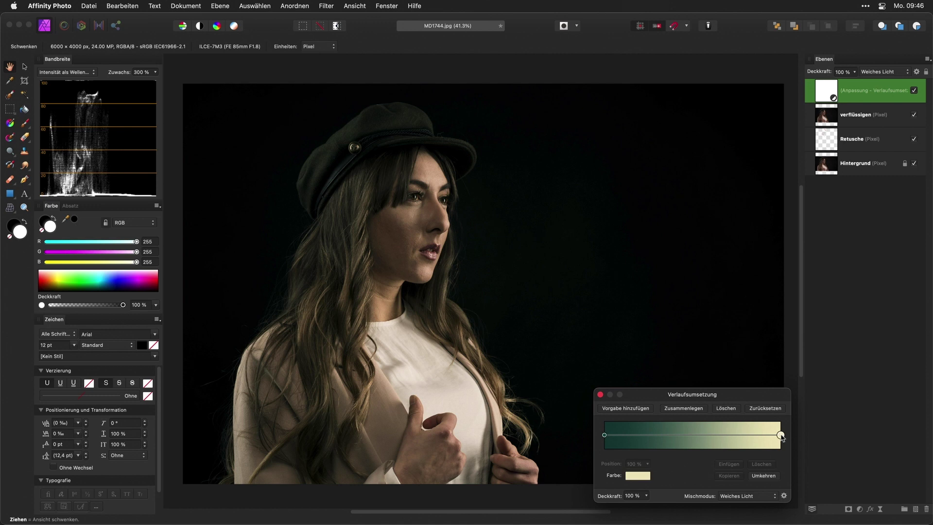
click(638, 478)
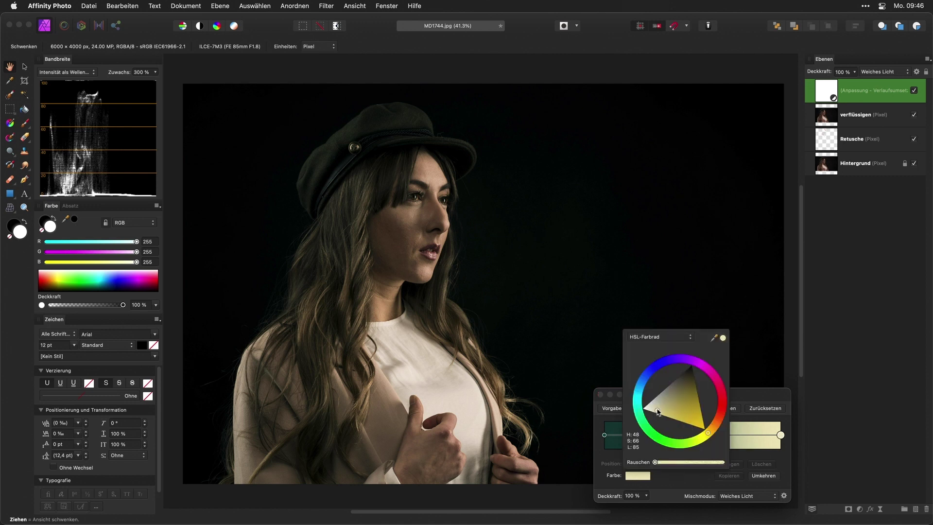
drag(708, 433, 713, 426)
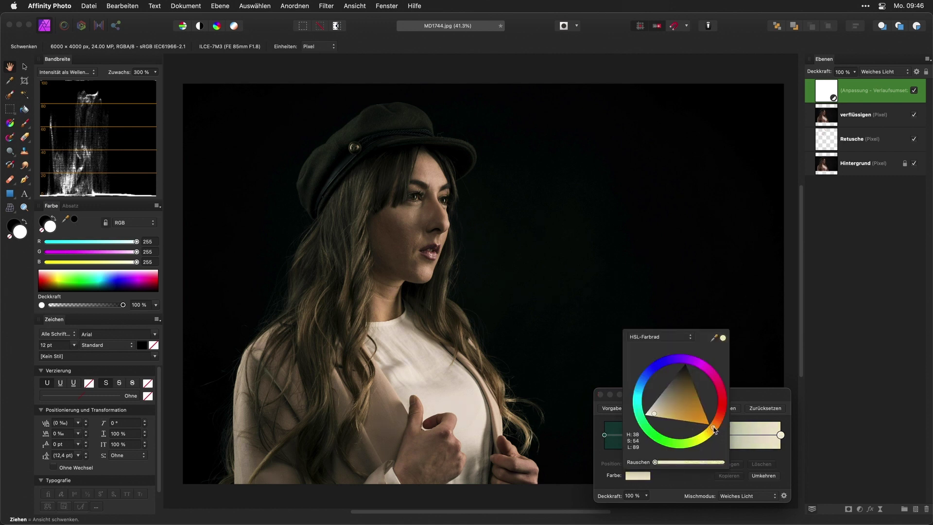
click(759, 396)
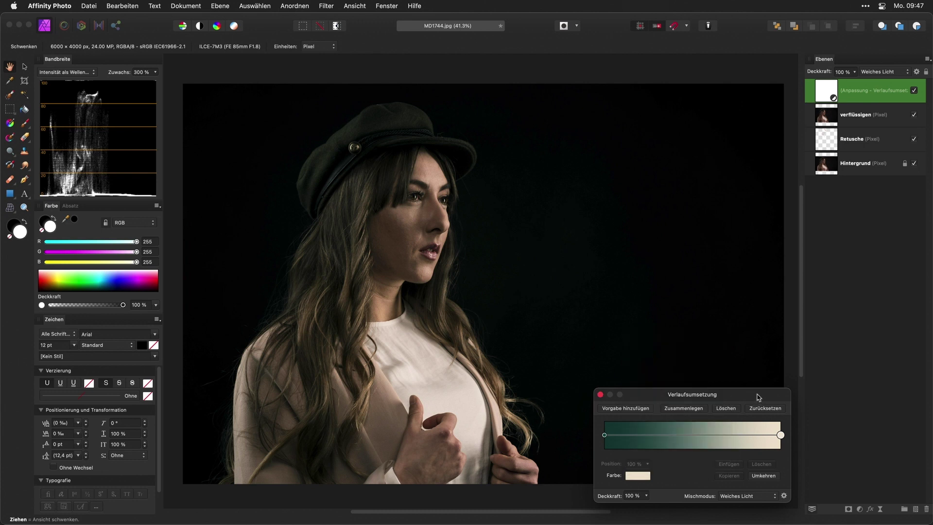
- Add a new muted-green gradient stop at 16 %
click(914, 90)
click(913, 91)
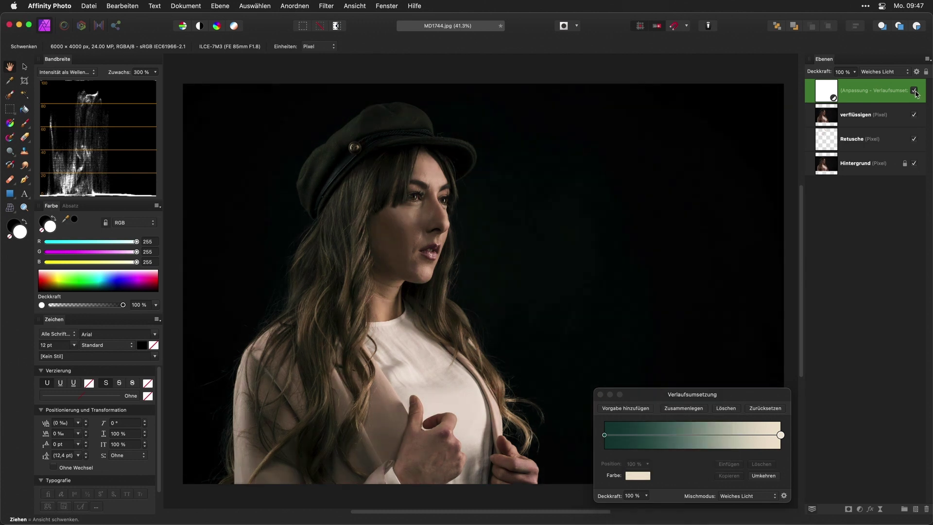
click(633, 439)
click(633, 438)
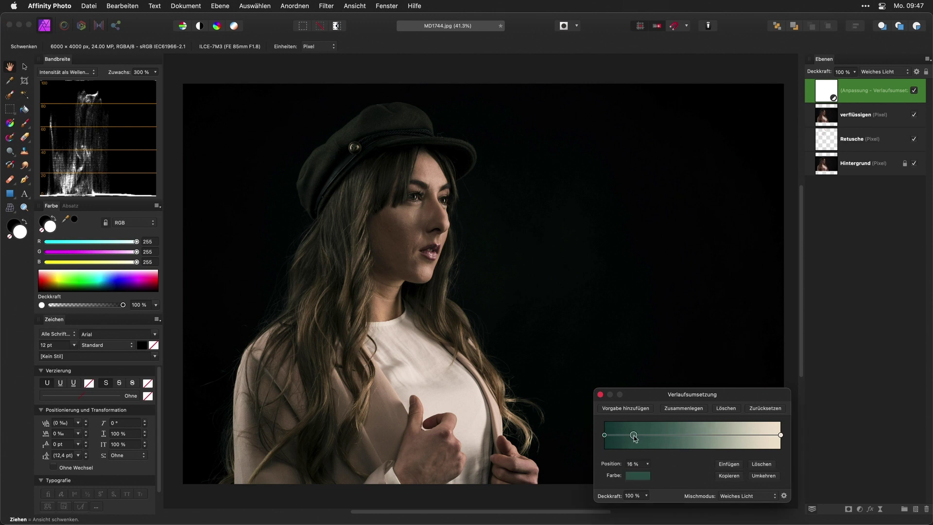
click(638, 477)
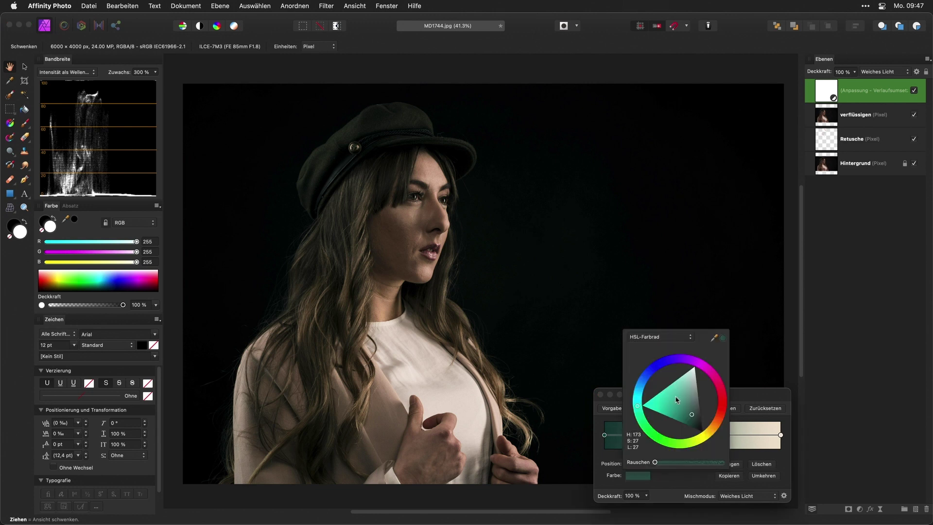
drag(693, 413, 691, 406)
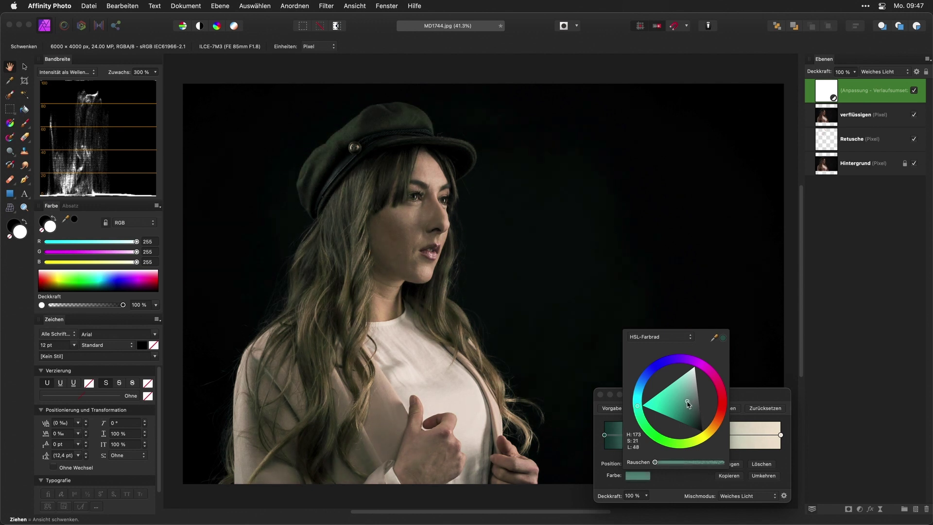
click(753, 395)
- Darken the left stop to near-black teal and compare the graded photo with the original
click(605, 435)
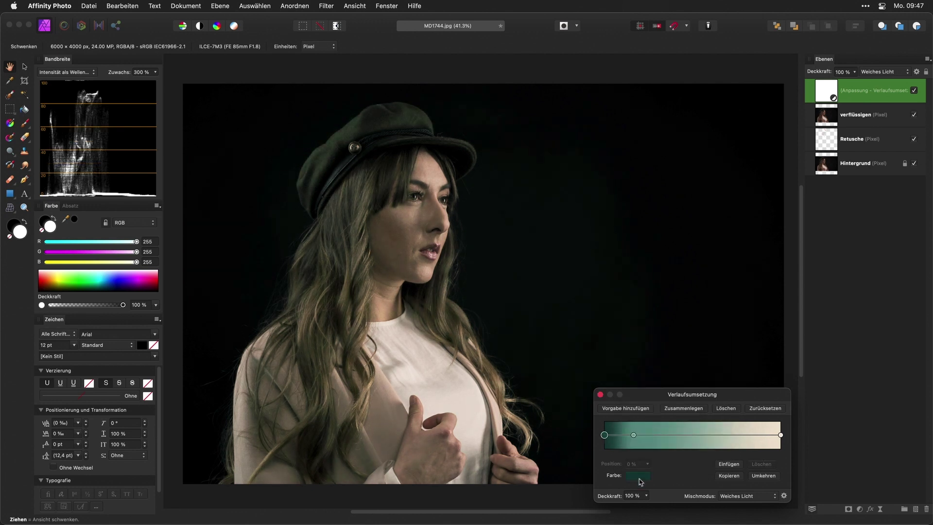
click(643, 476)
drag(688, 424, 697, 434)
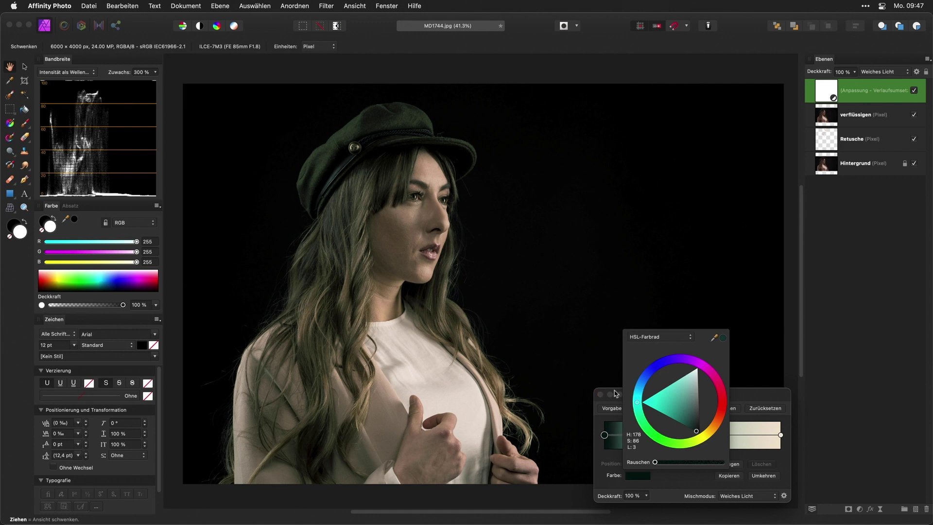
click(600, 394)
click(913, 91)
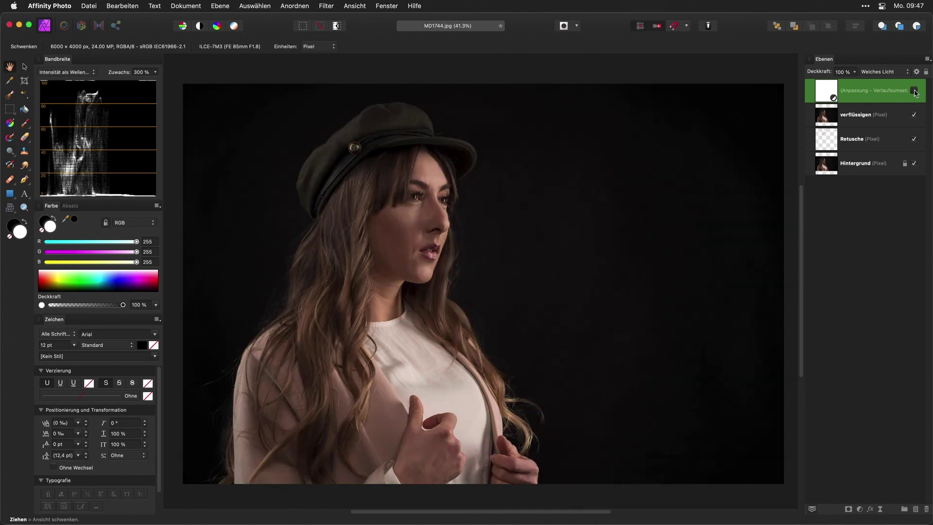
click(913, 91)
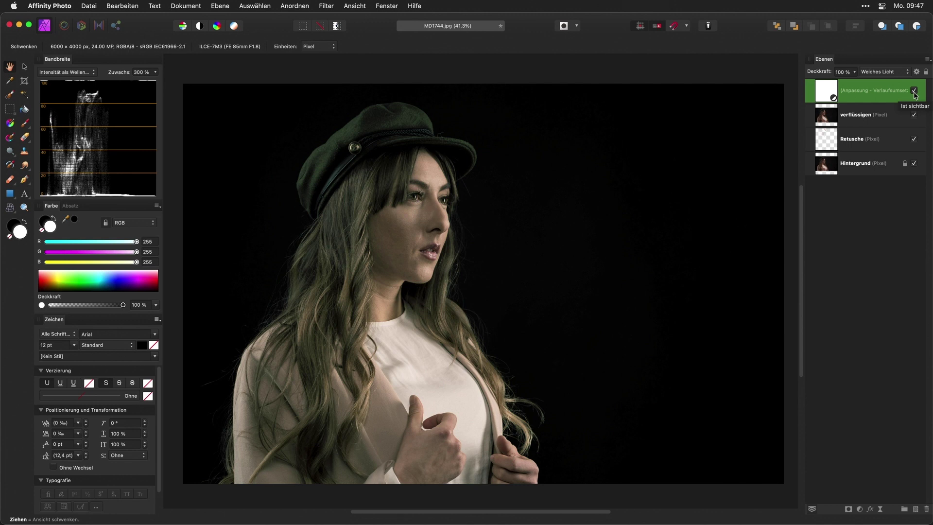
- Start a Save As for the portrait, proposing the name MD1744 in the Original px folder
key(super+s)
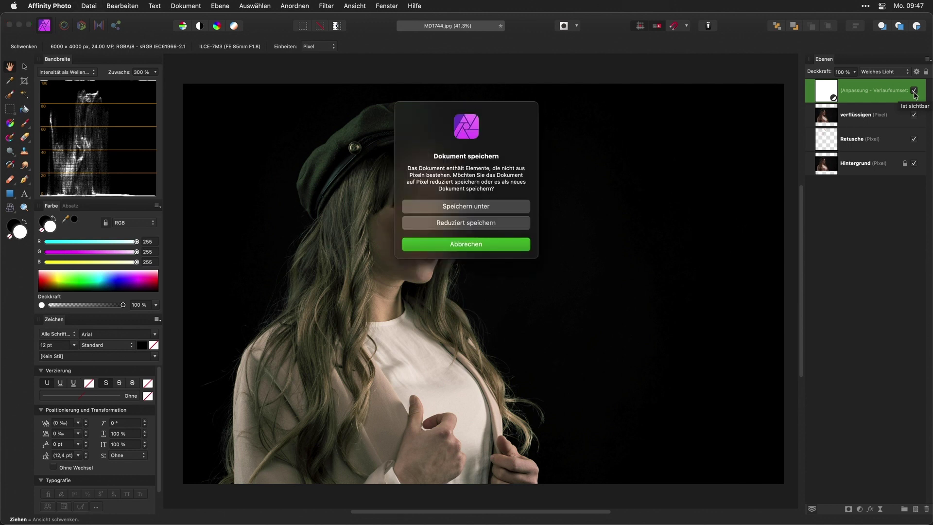
click(483, 207)
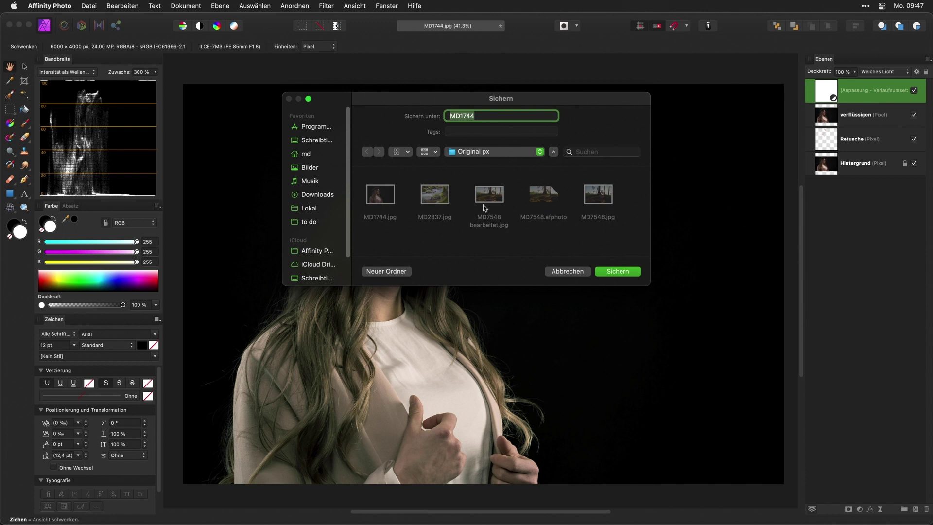
click(616, 273)
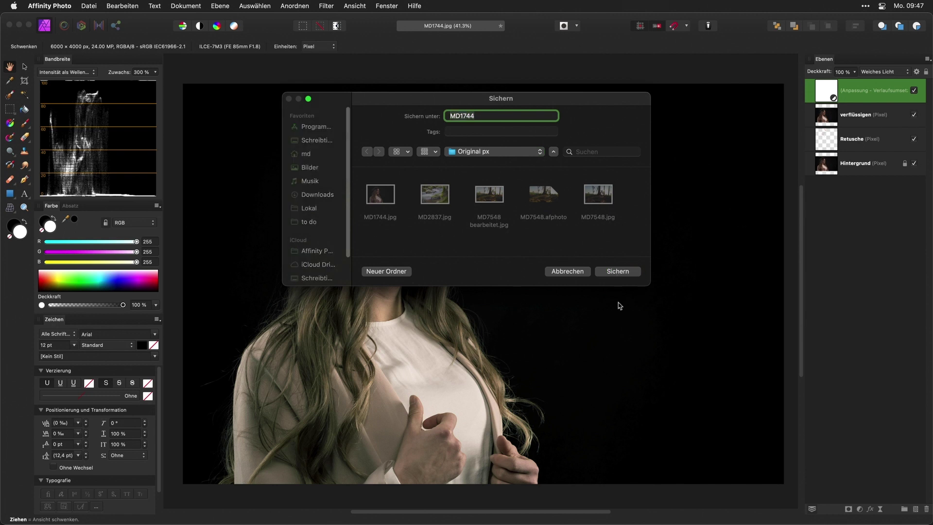